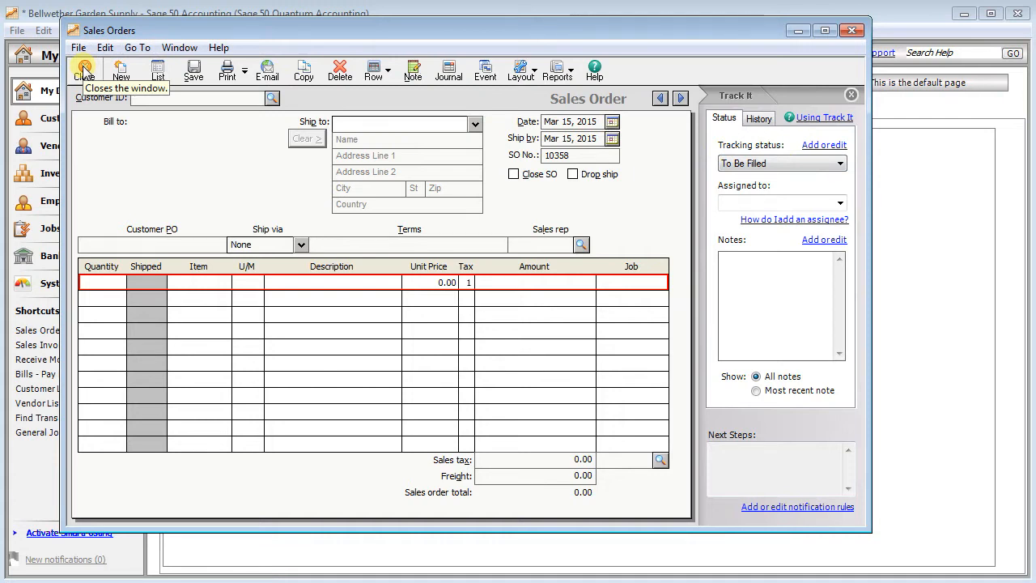
- Close the blank sales order and open the workflow Tracking Status Settings
left_click(84, 71)
left_click(105, 30)
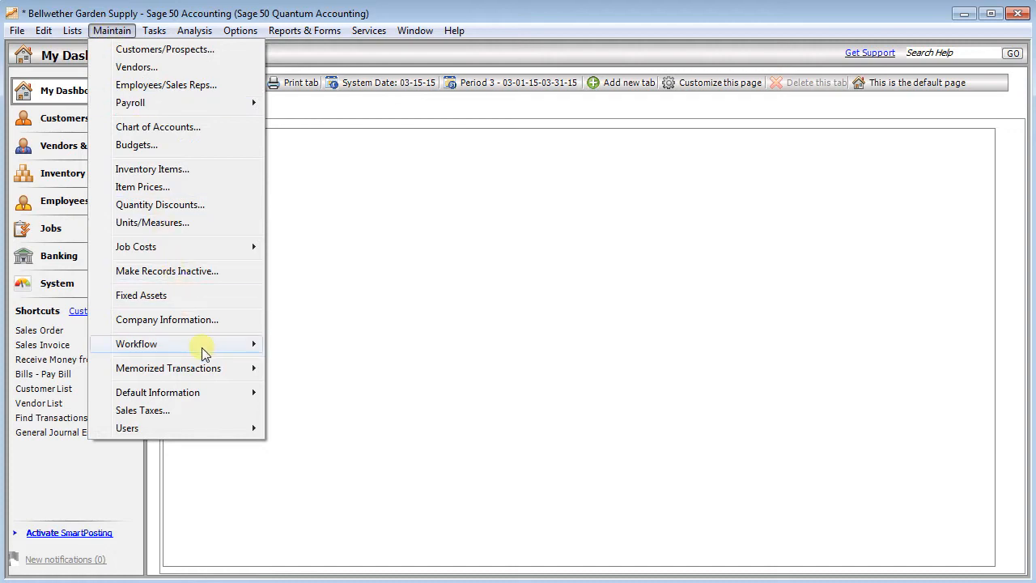
mouse_move(204, 353)
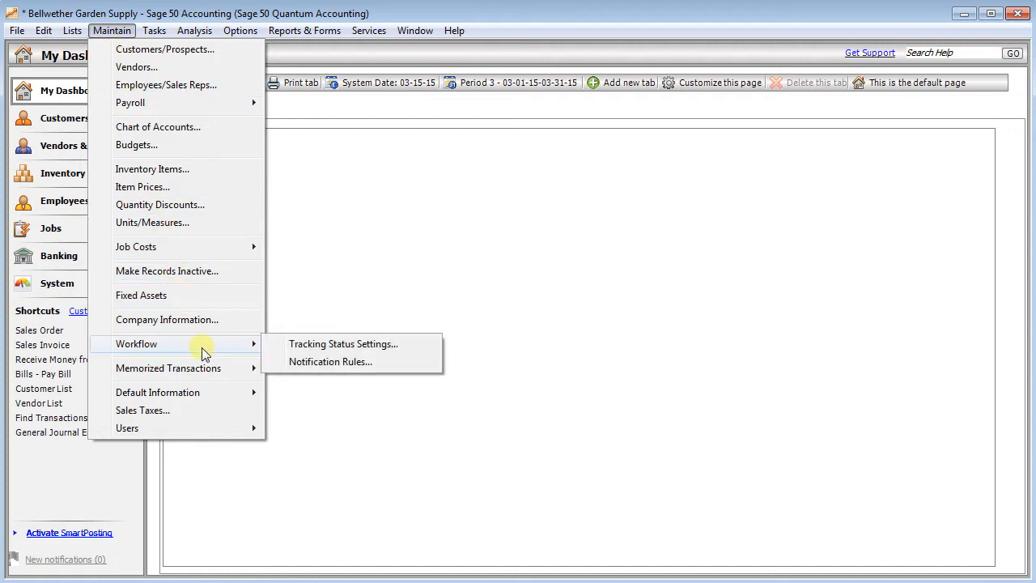
left_click(329, 347)
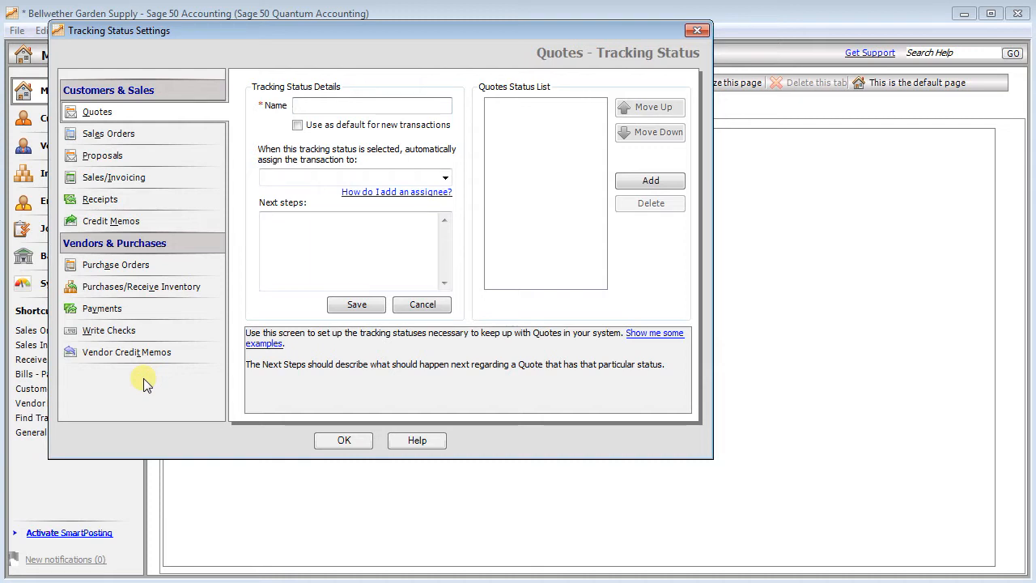
- Review the Sales Orders tracking statuses, including the details of Ready To Ship, Shipped-Ready to Invoice and Hold
left_click(111, 138)
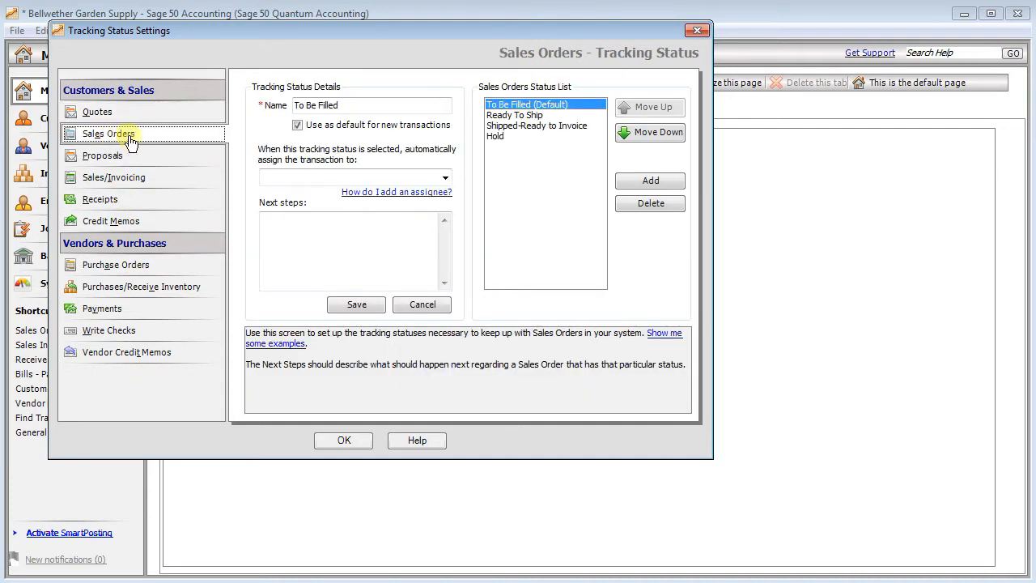
left_click(534, 118)
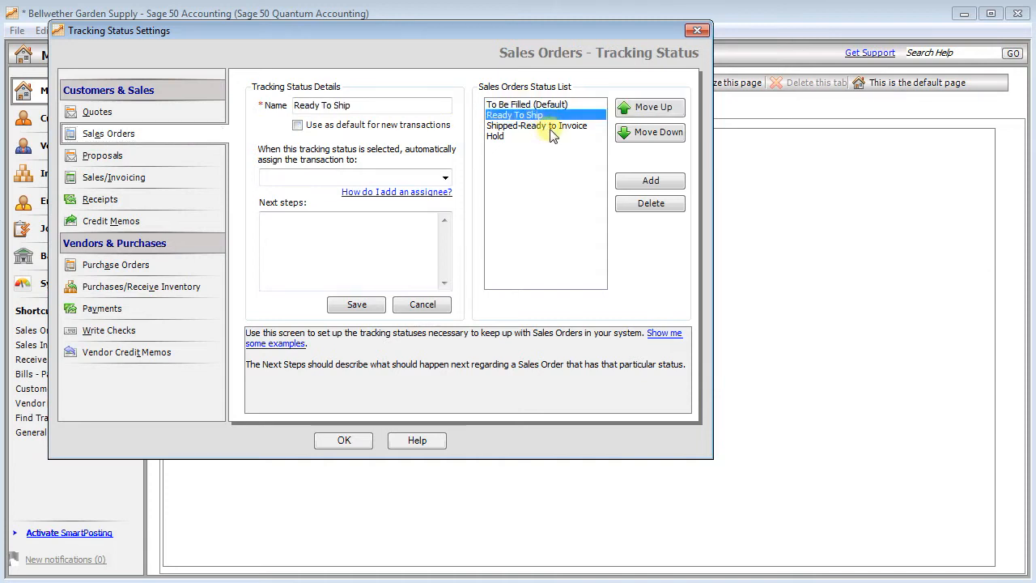
left_click(551, 126)
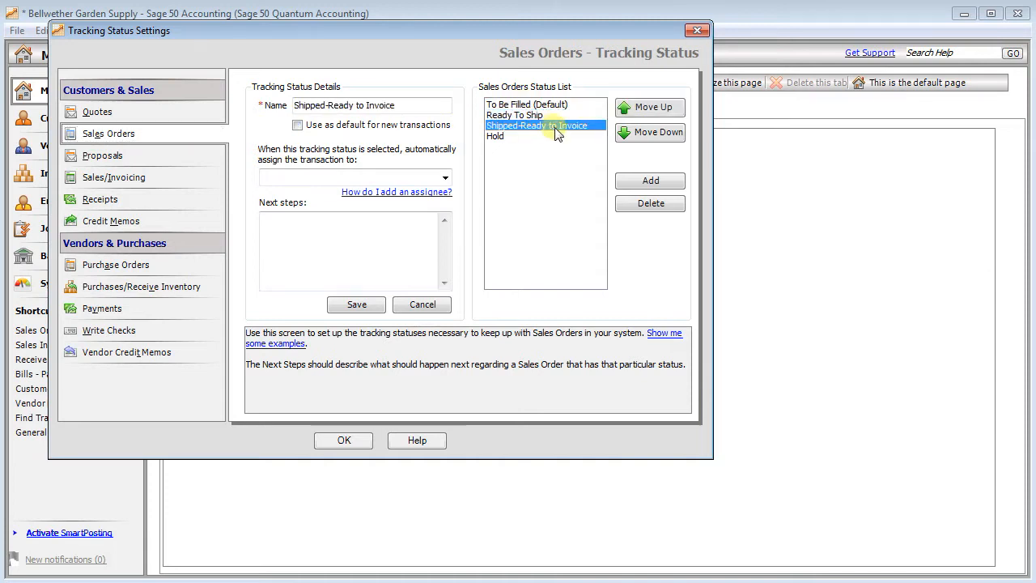
left_click(506, 136)
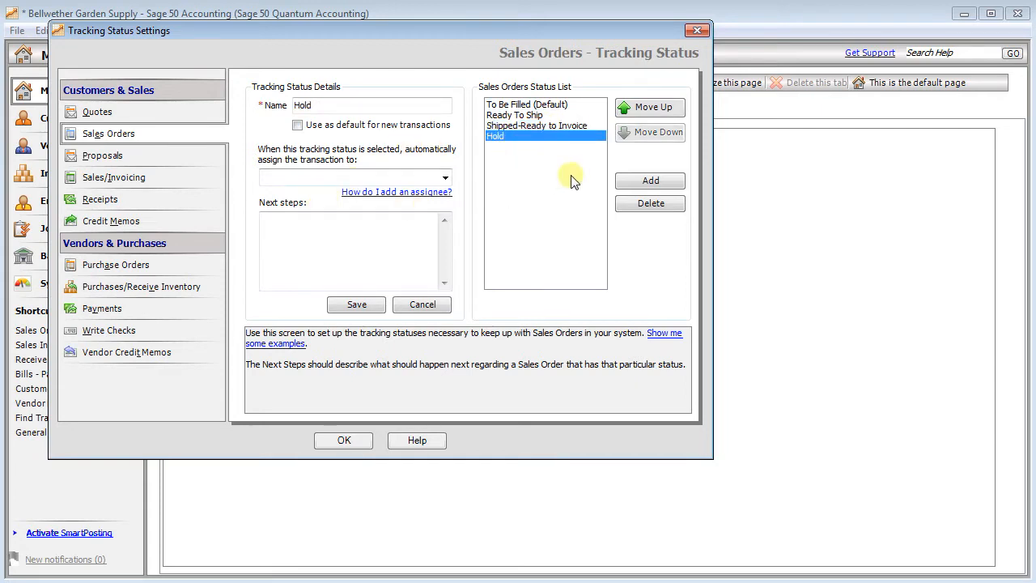
- Add and save a sales order status named Pending Credit Approval, automatically assigned to the individual user listed just below the AR Manager role
left_click(648, 182)
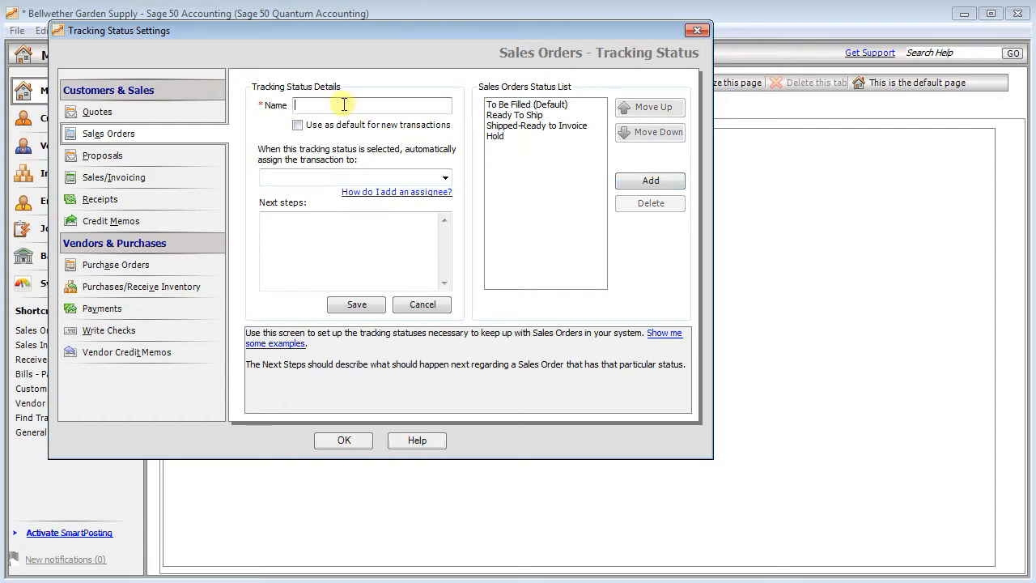
type("Pending Credit Approval")
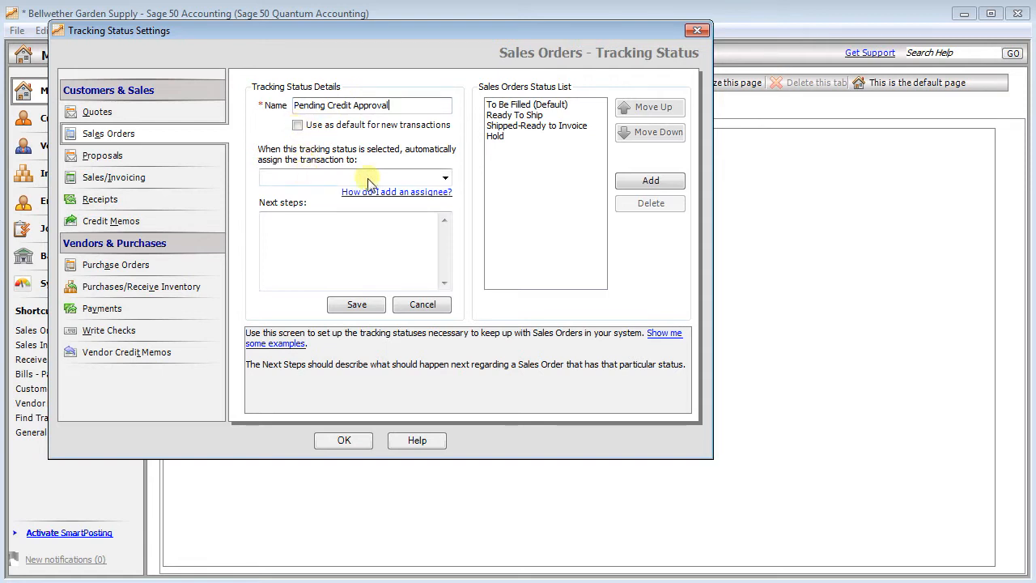
left_click(444, 179)
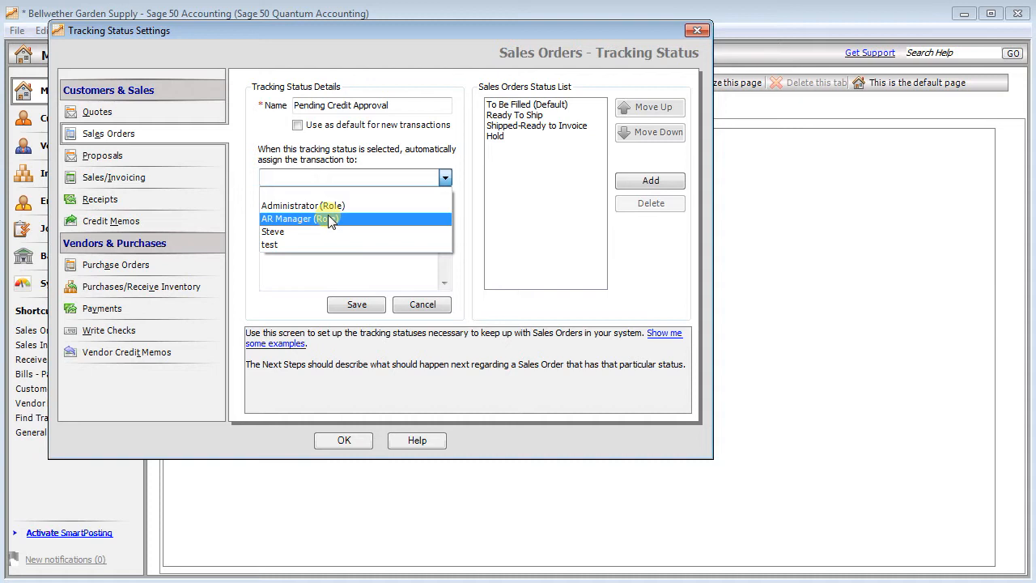
left_click(450, 177)
left_click(445, 179)
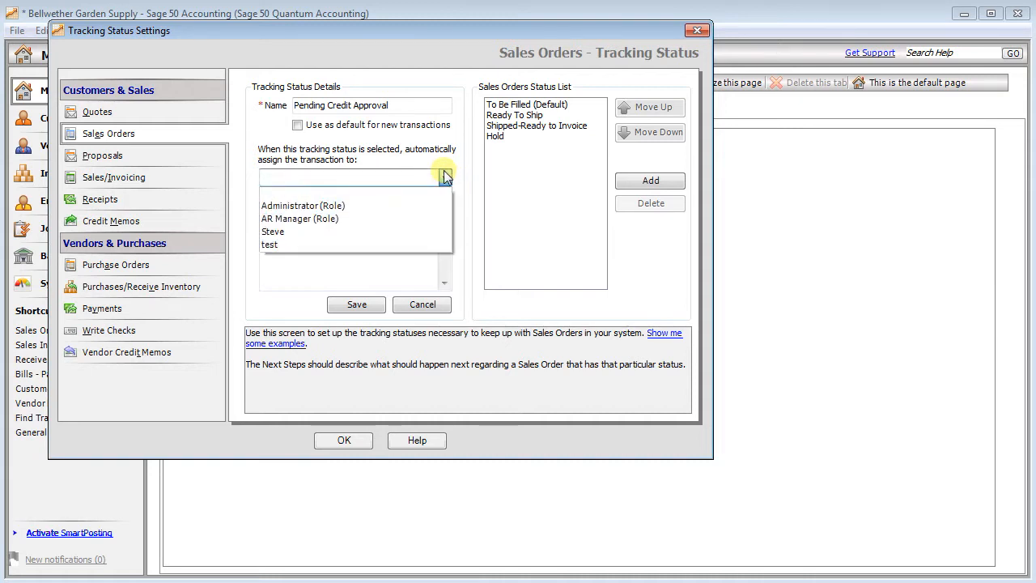
left_click(286, 230)
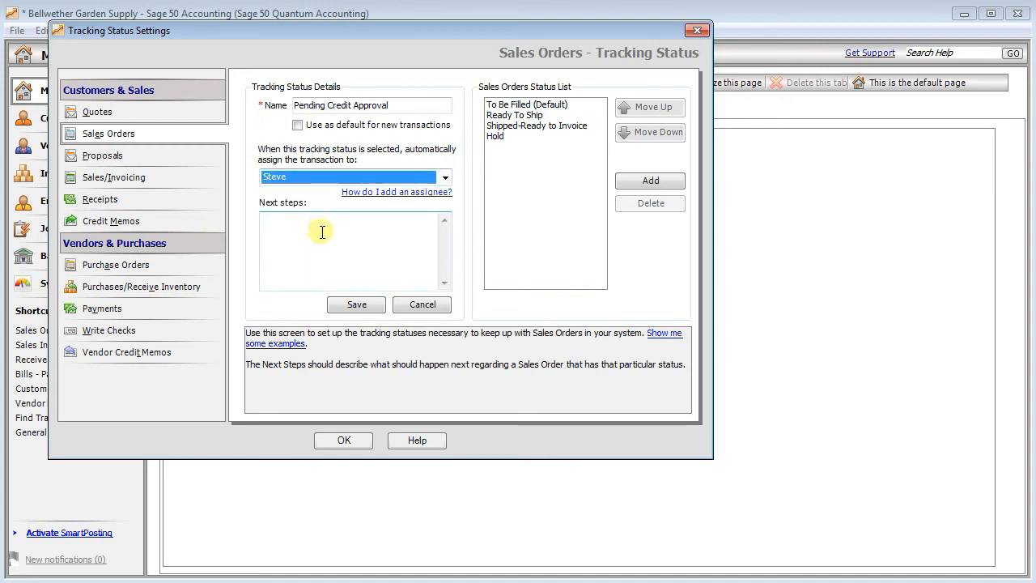
left_click(329, 235)
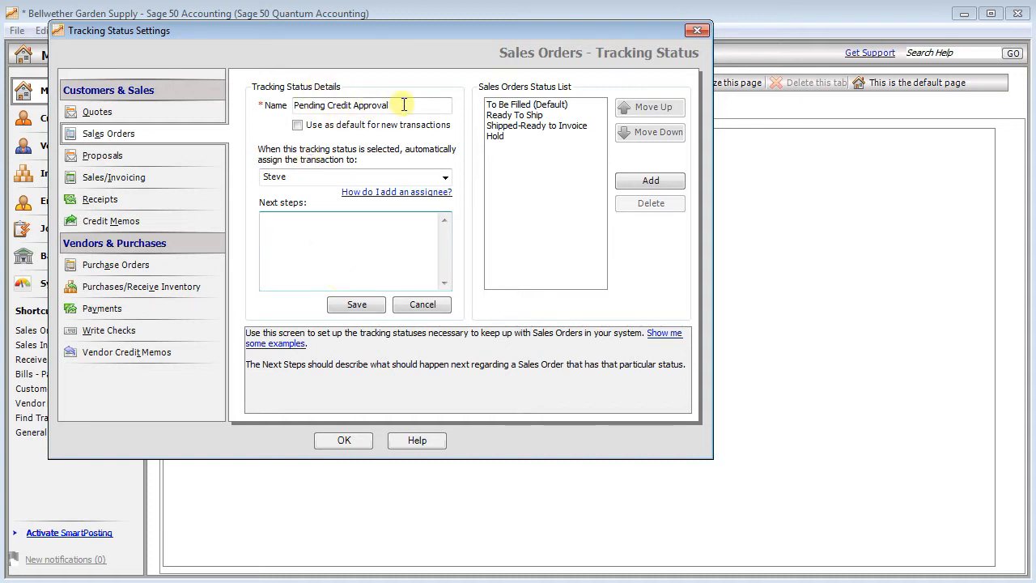
left_click(376, 311)
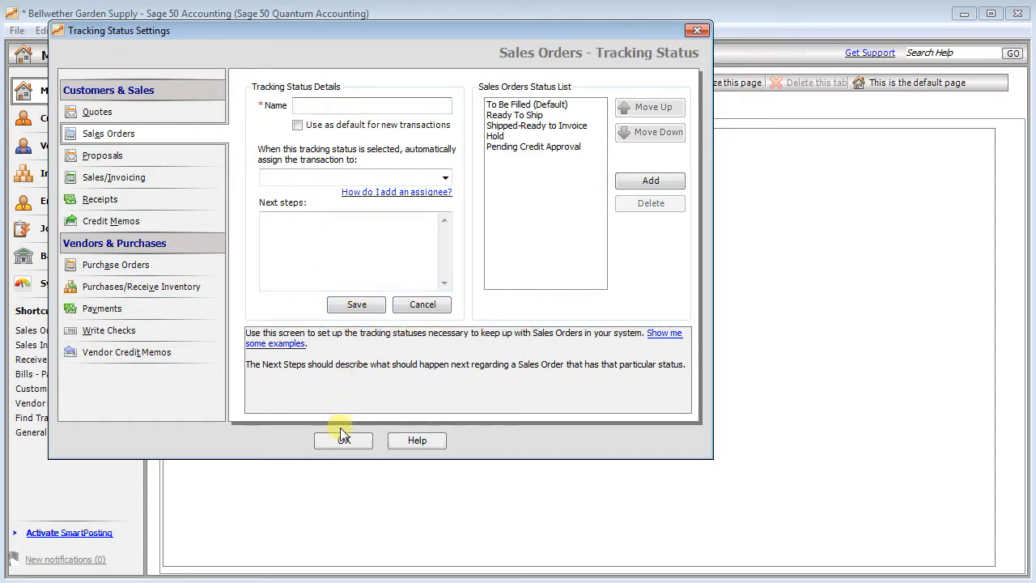
- Move Pending Credit Approval to the first position in the Sales Orders status list
left_click(519, 147)
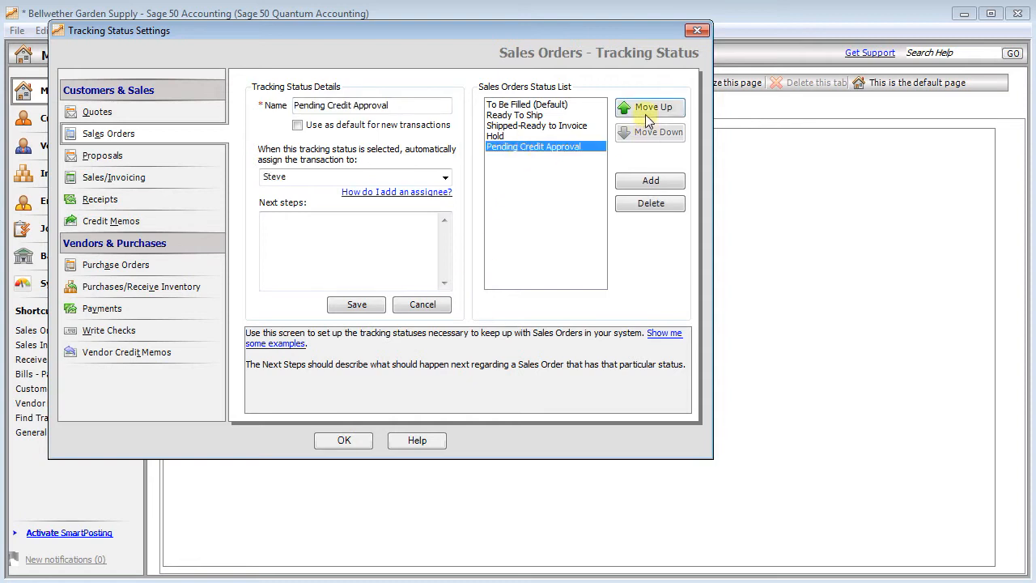
left_click(647, 109)
left_click(647, 110)
left_click(648, 110)
left_click(648, 110)
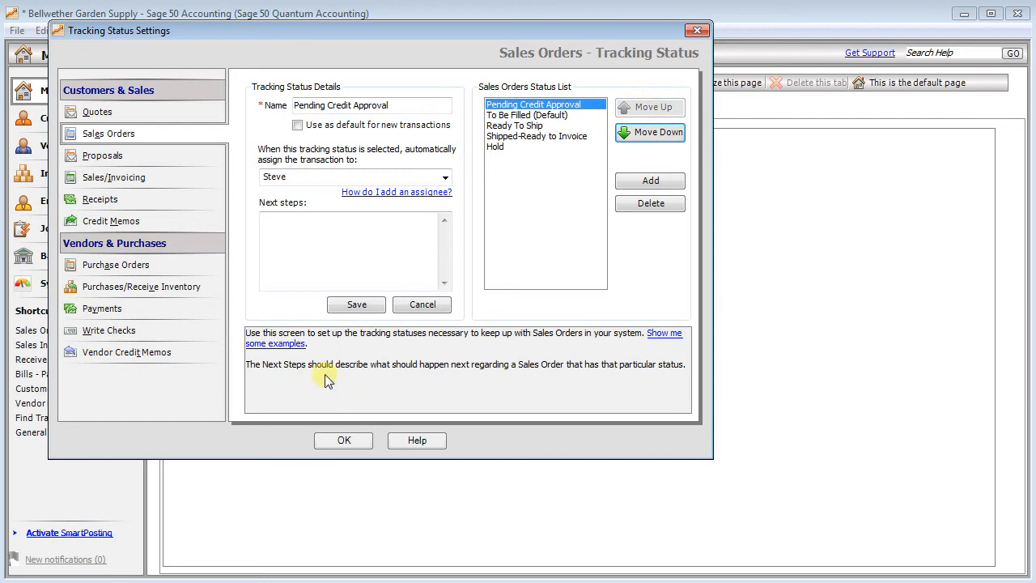
- Look through the tracking status settings for the other transaction types, from Proposals through Payments
left_click(96, 155)
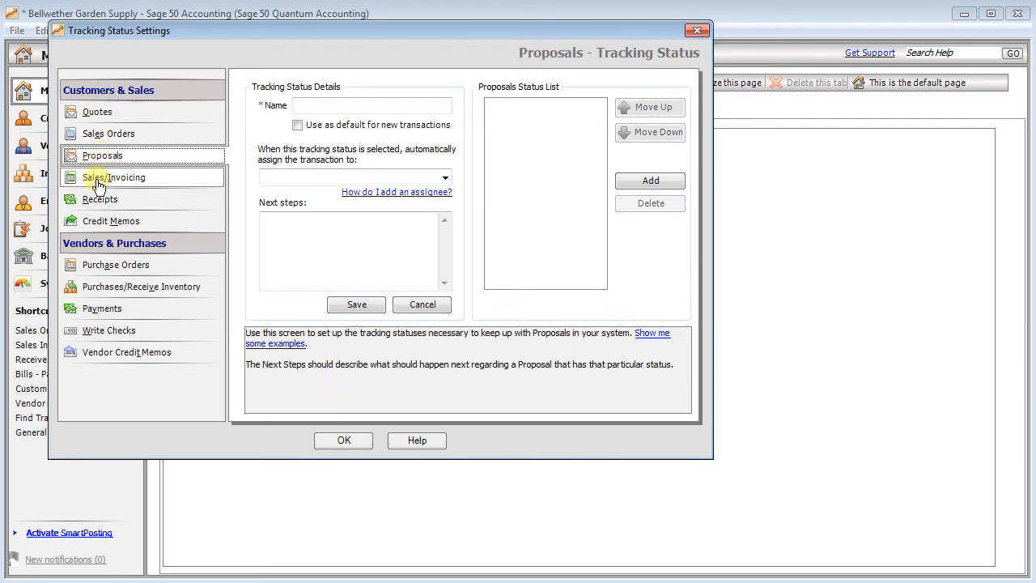
left_click(96, 183)
left_click(94, 200)
left_click(99, 228)
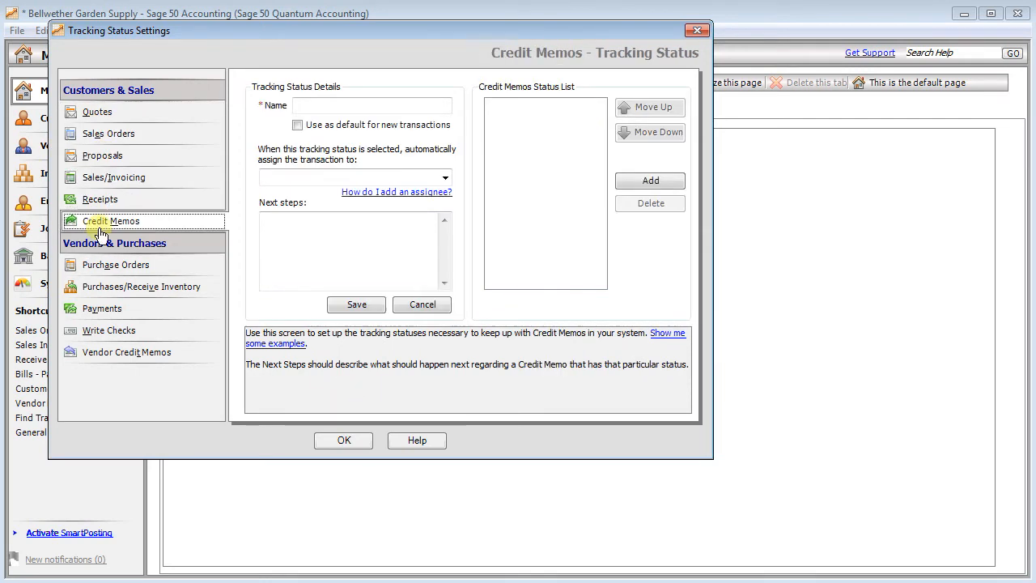
left_click(102, 265)
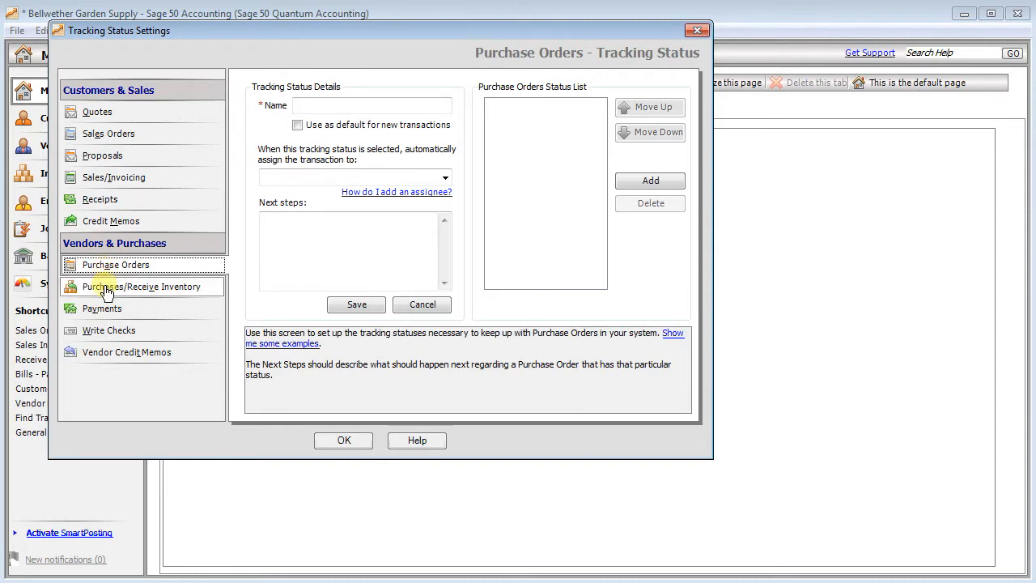
left_click(107, 290)
left_click(99, 309)
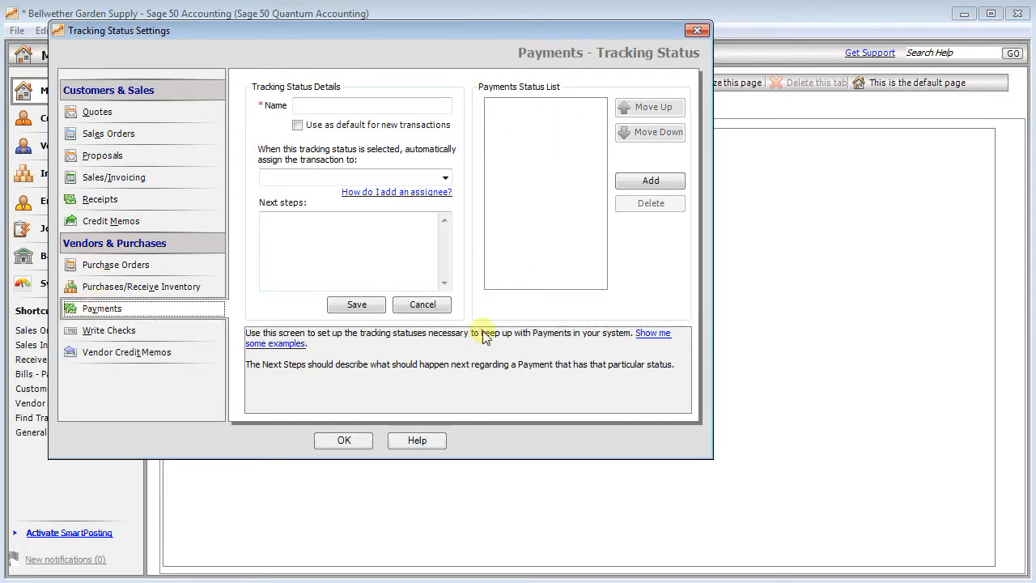
- Accept the tracking status settings and open the Armstrong Landscaping order for $105.89 from the Sales Order List
left_click(344, 441)
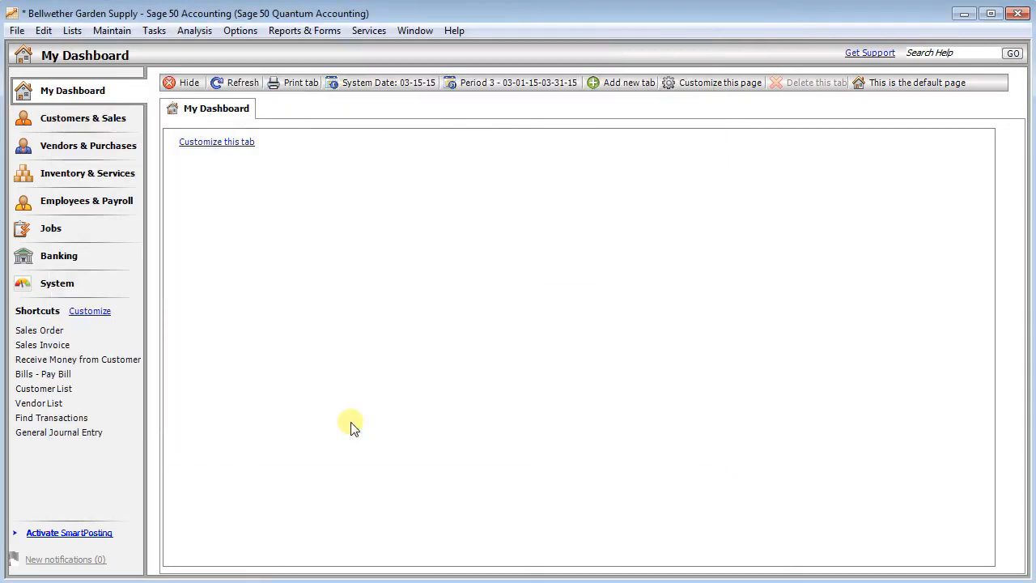
left_click(40, 330)
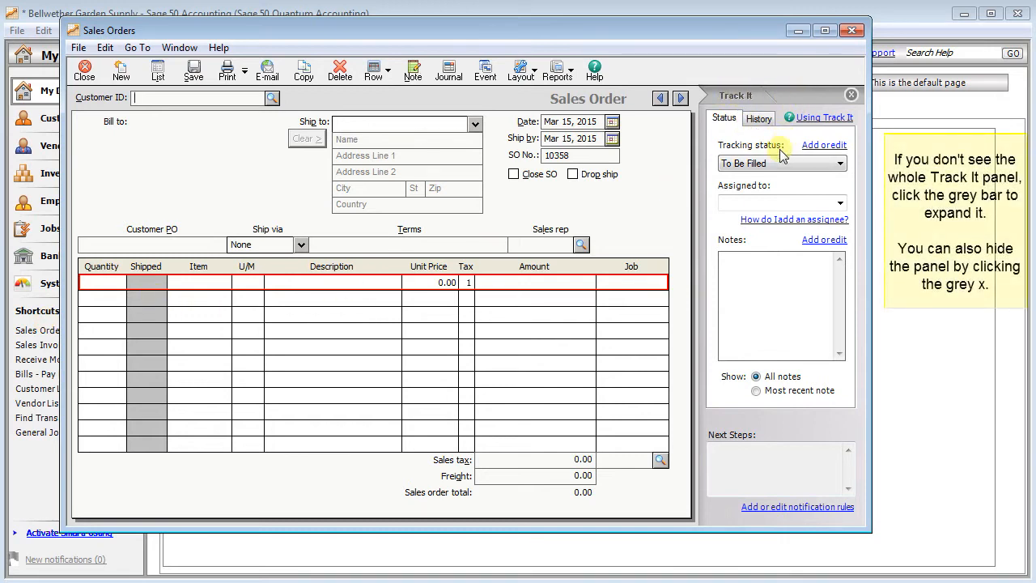
left_click(155, 73)
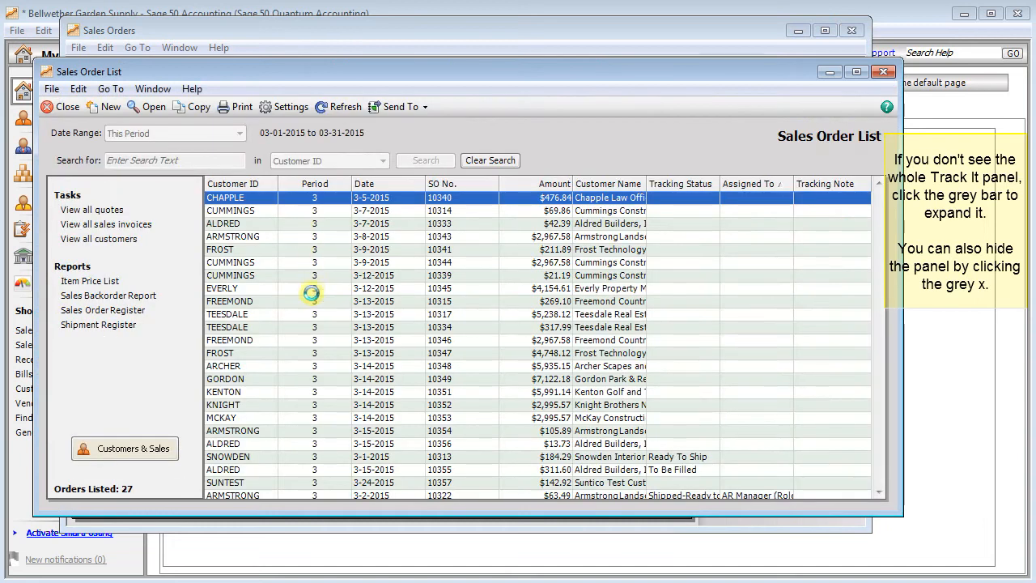
double_click(328, 435)
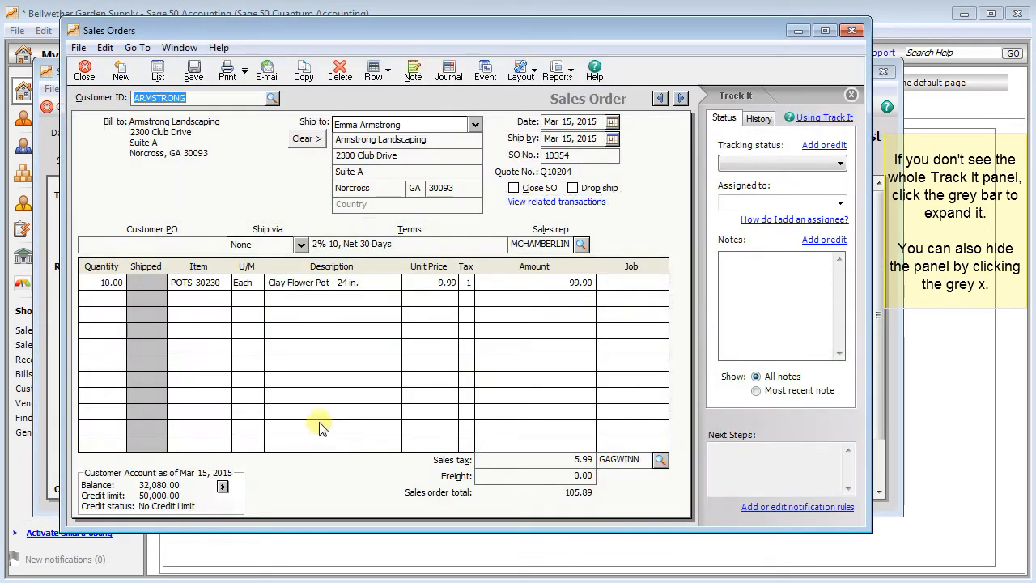
- Set the order's tracking status to To Be Filled and assign it to the individual user listed below the AR Manager role
left_click(838, 164)
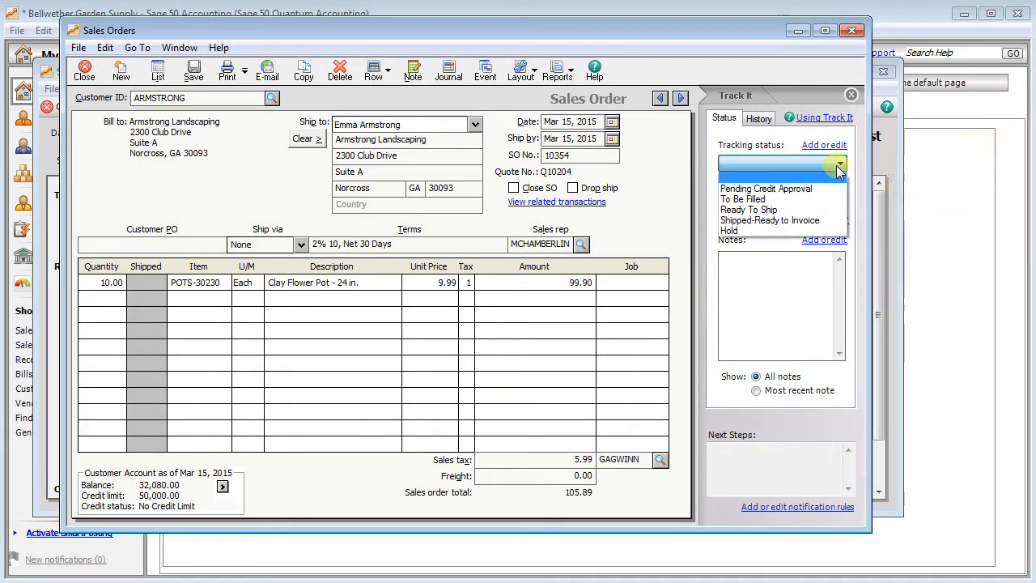
left_click(781, 199)
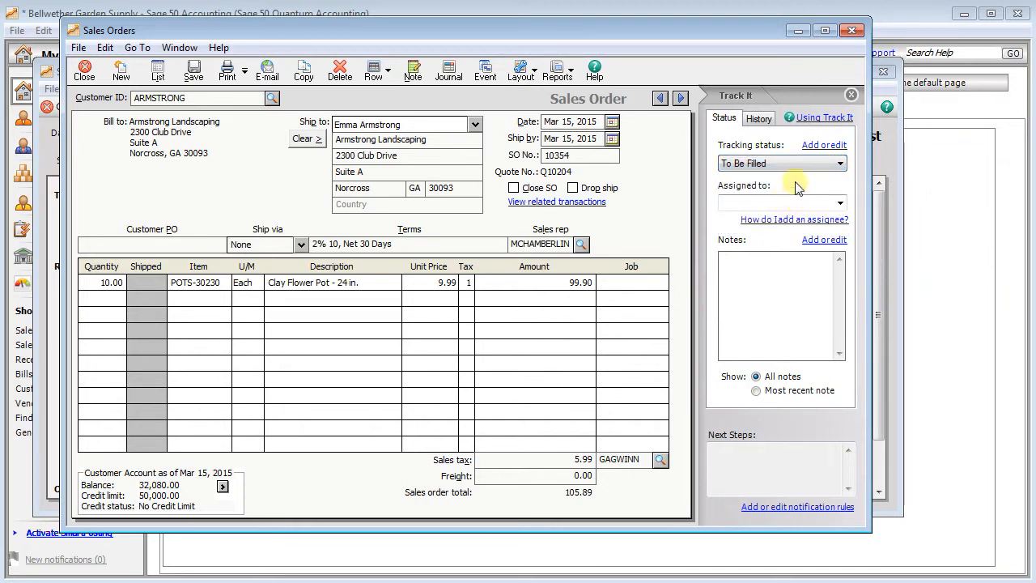
left_click(840, 203)
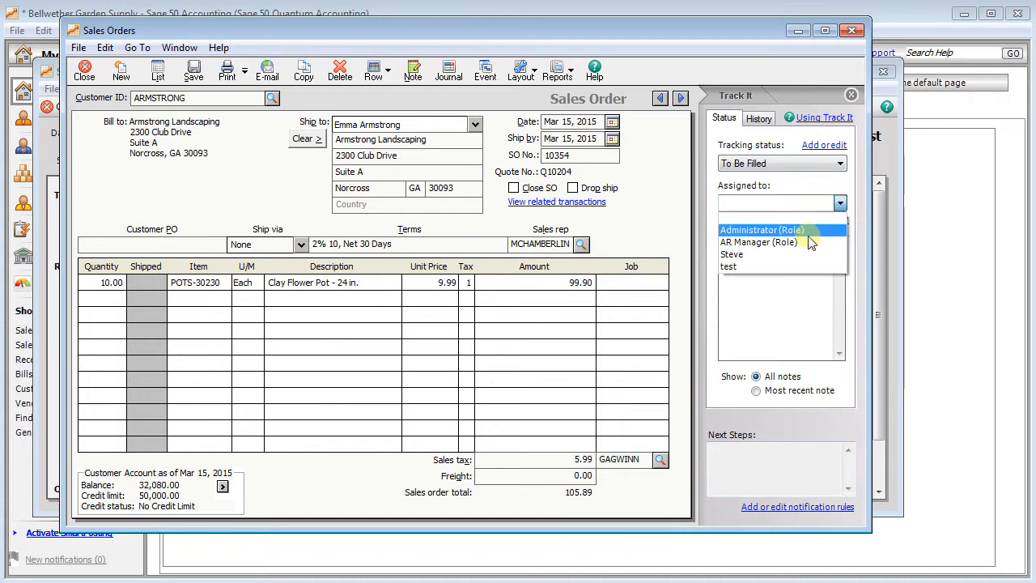
left_click(761, 254)
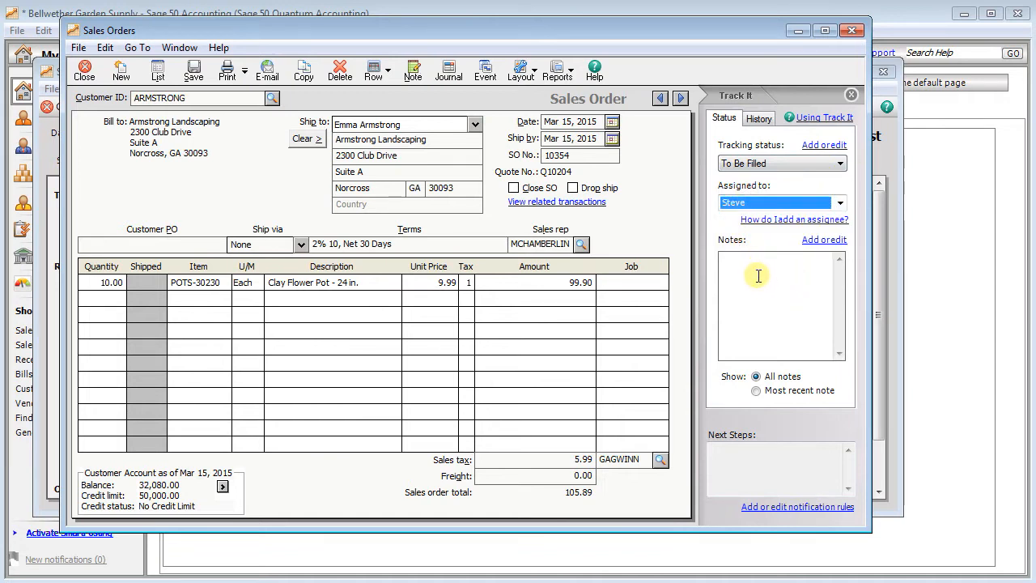
- Add the Track It note "Add note here." to the Armstrong Landscaping sales order
left_click(836, 240)
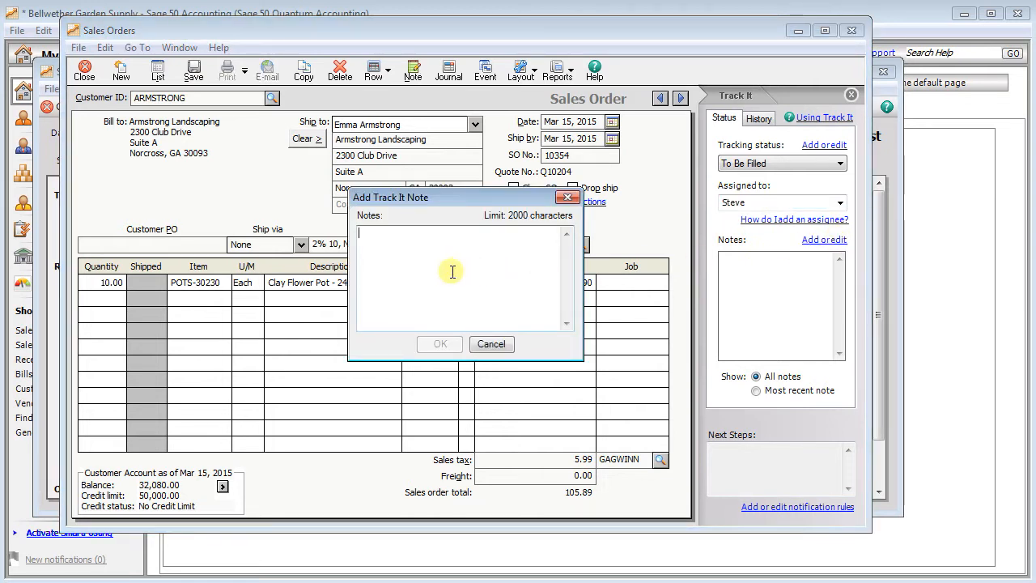
type("Add no")
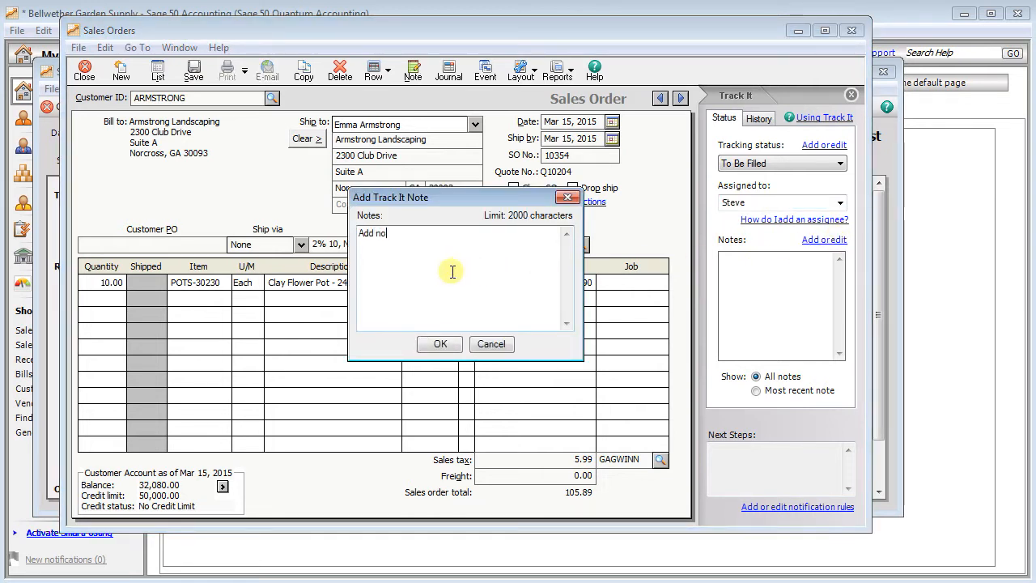
type("tde")
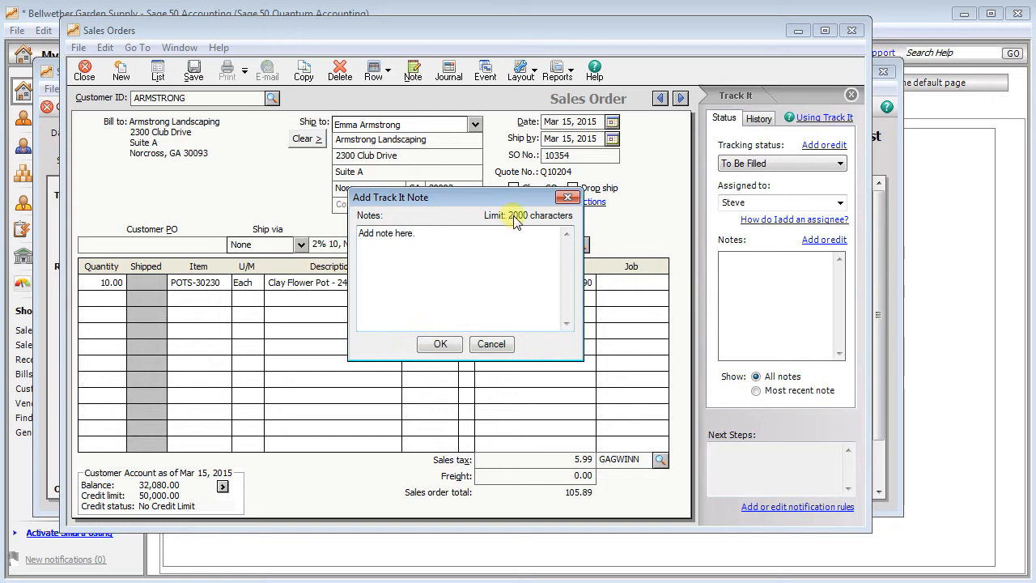
left_click(437, 344)
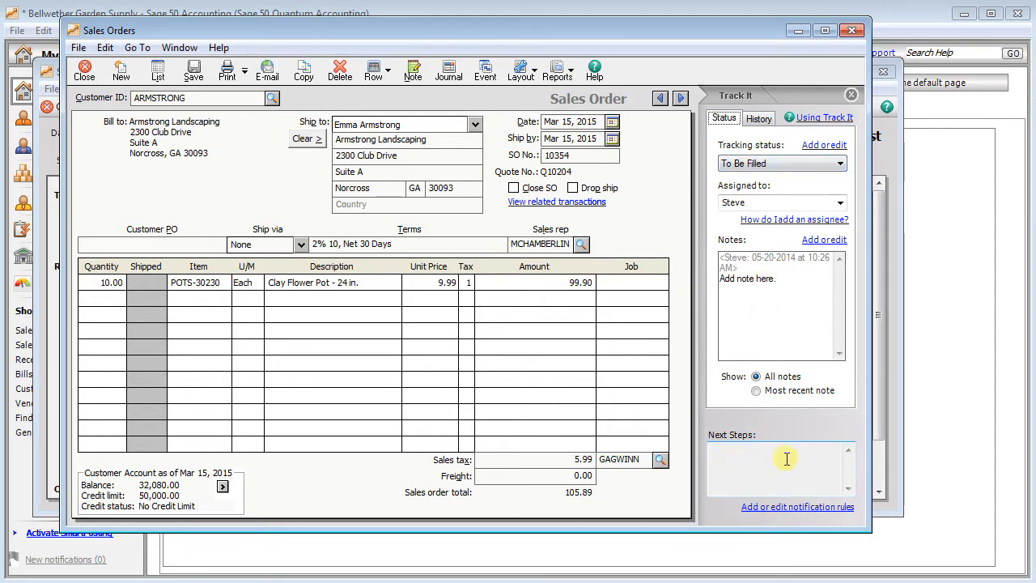
- Check the order's Track It change log and save the sales order
left_click(759, 119)
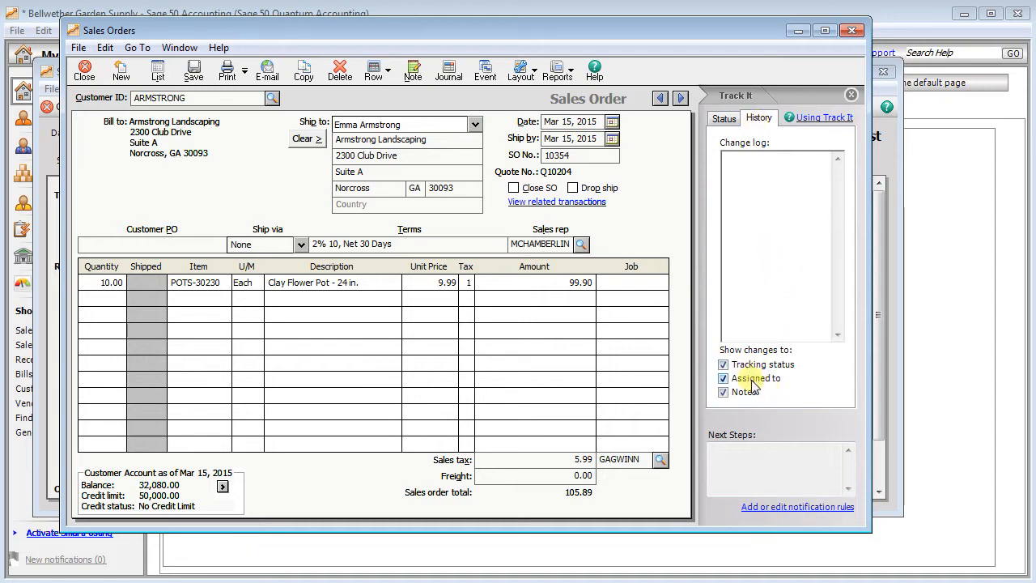
left_click(725, 119)
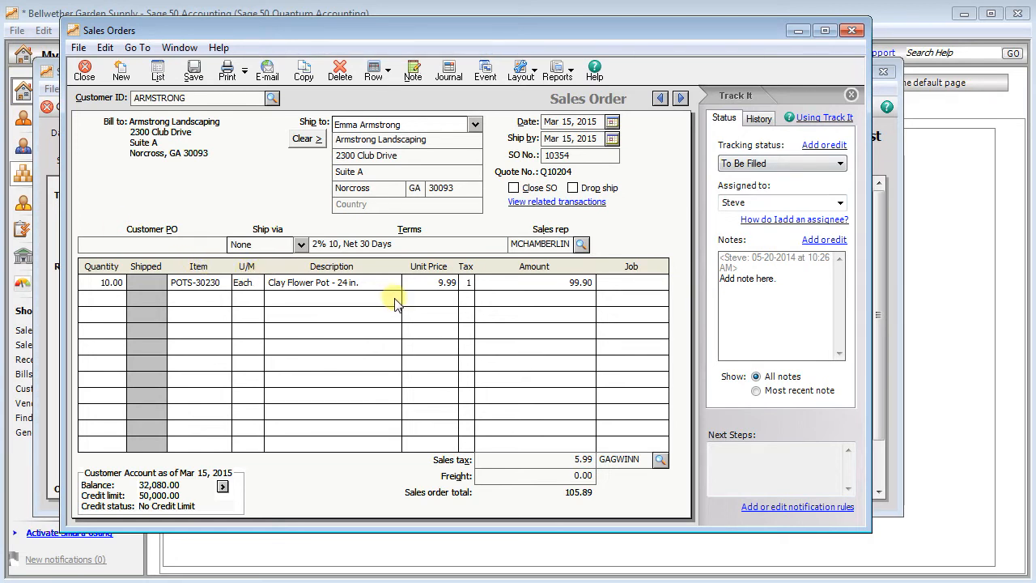
left_click(193, 75)
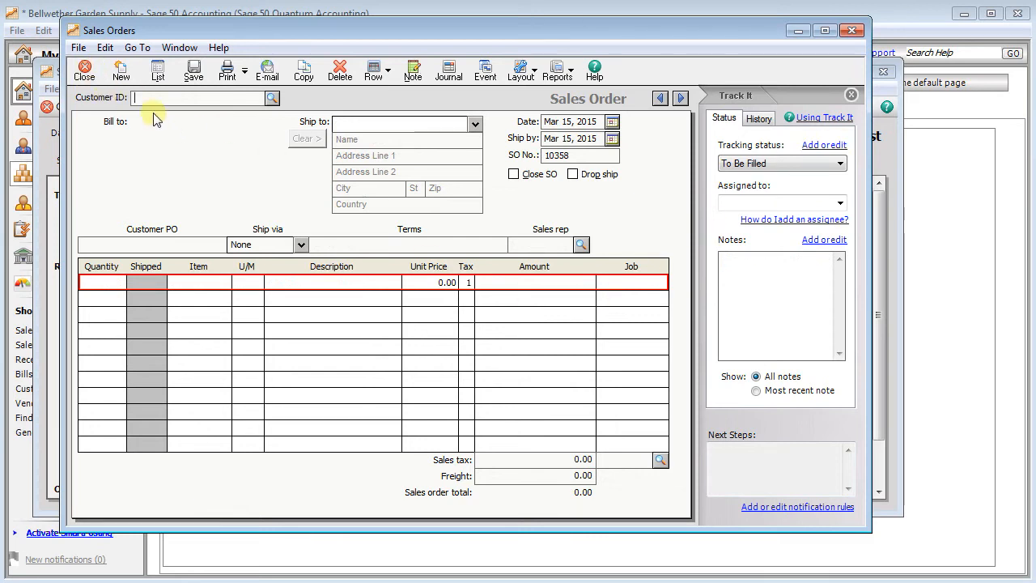
- Close the sales order windows and display the Transaction Detail By Status report from the General Ledger reports
left_click(85, 71)
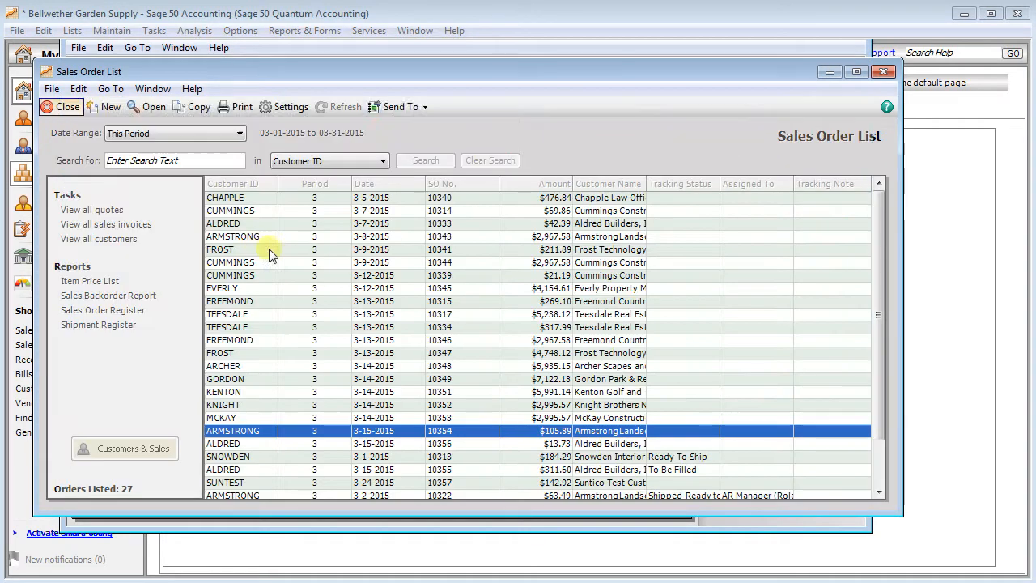
left_click(58, 106)
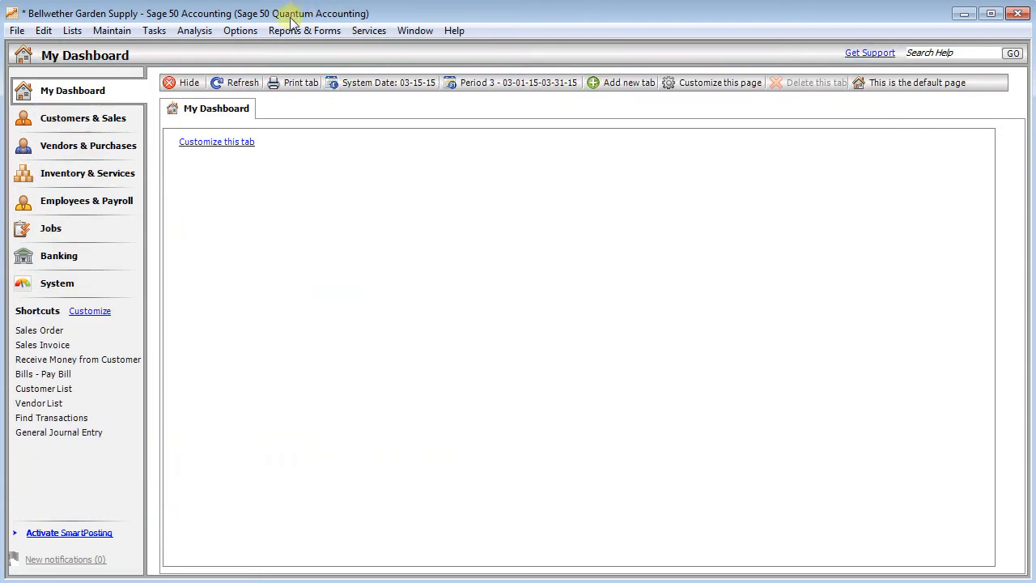
left_click(293, 35)
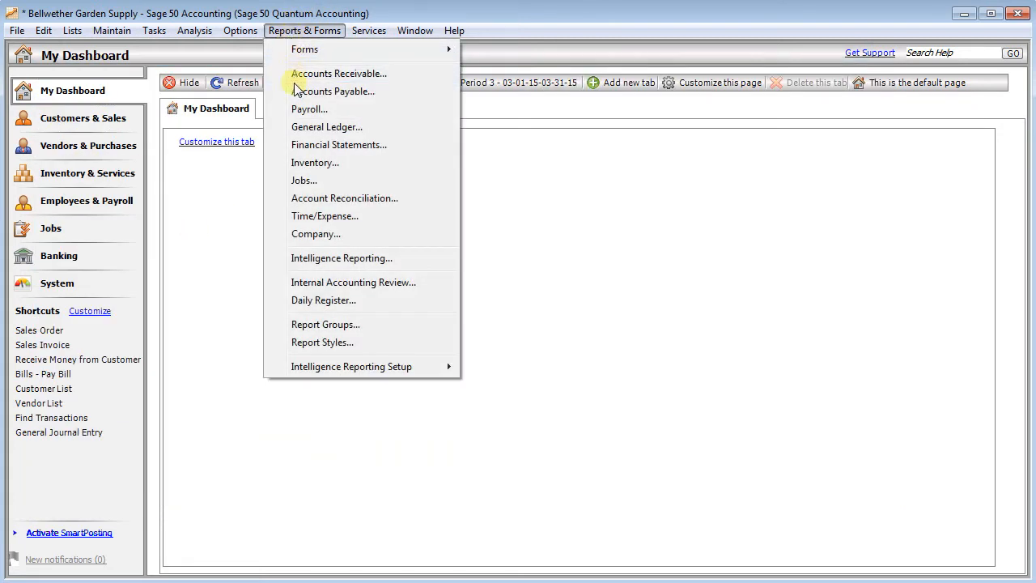
left_click(299, 132)
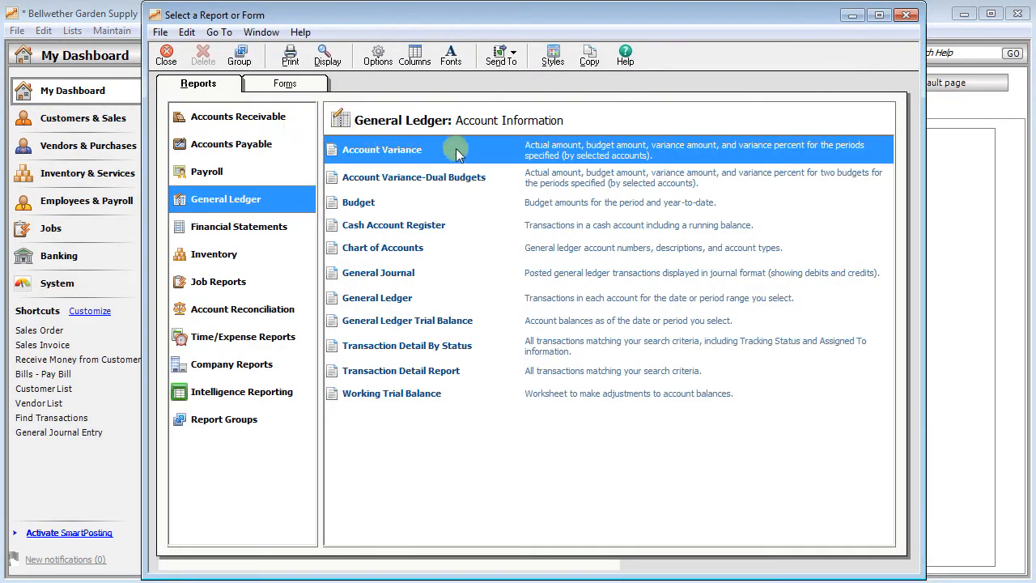
left_click(405, 352)
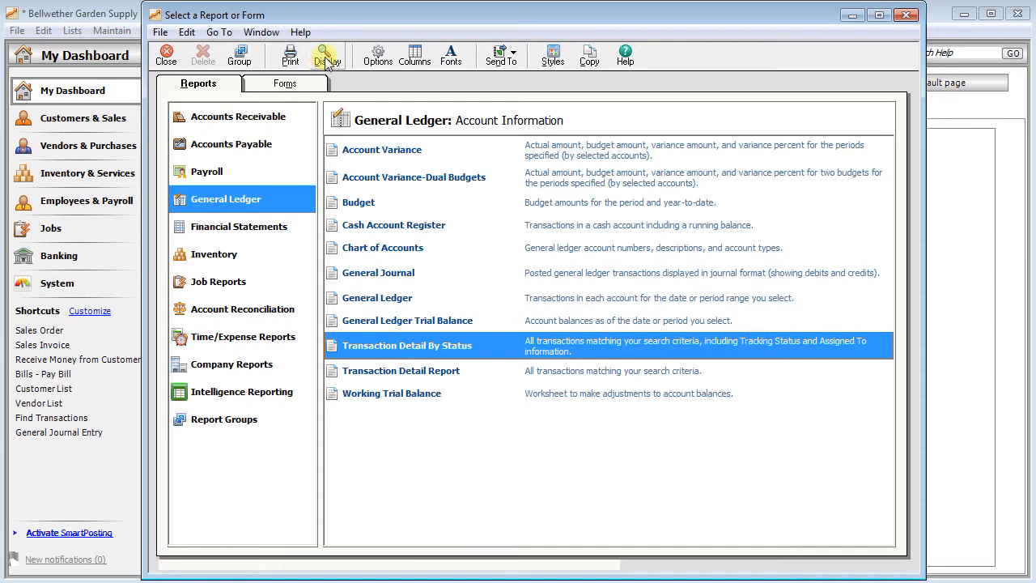
left_click(325, 58)
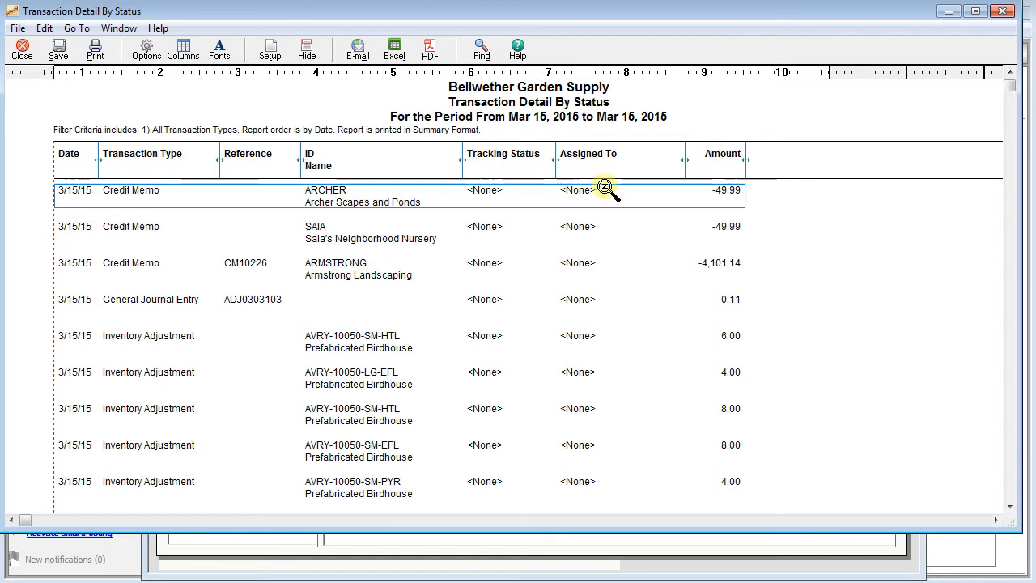
- Filter the Transaction Detail By Status report by transaction type to show only sales orders
left_click(146, 50)
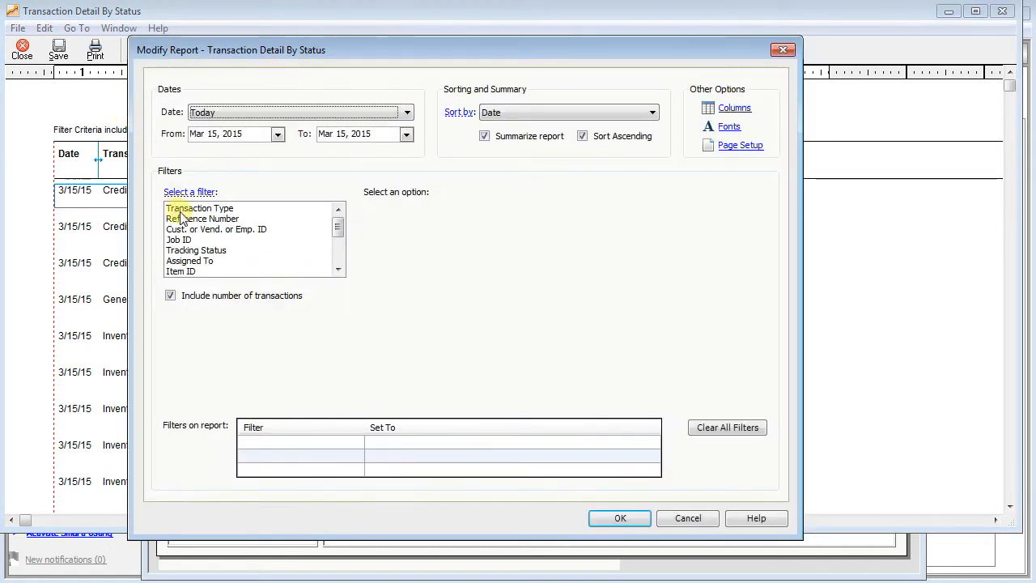
left_click(202, 209)
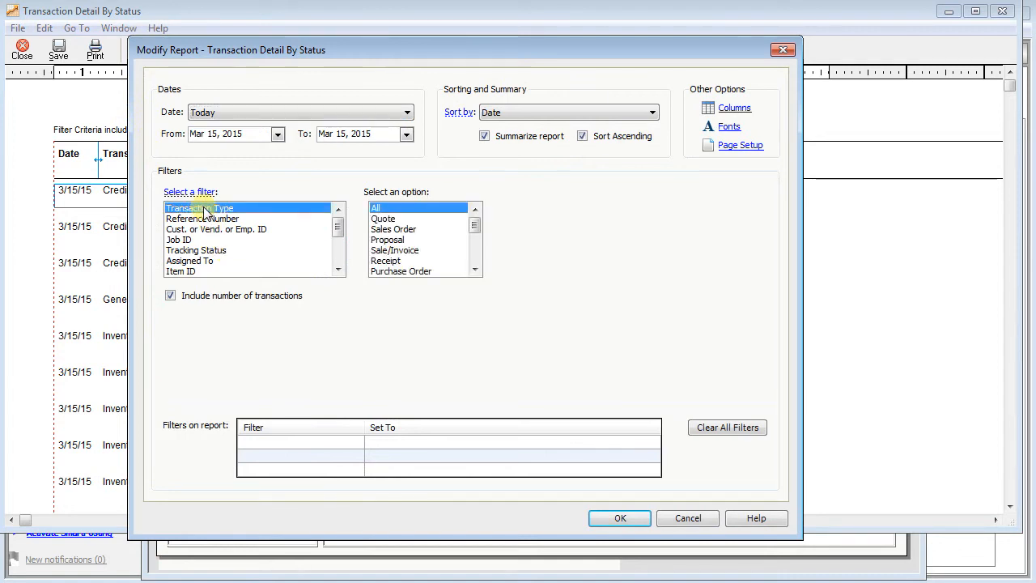
left_click(383, 230)
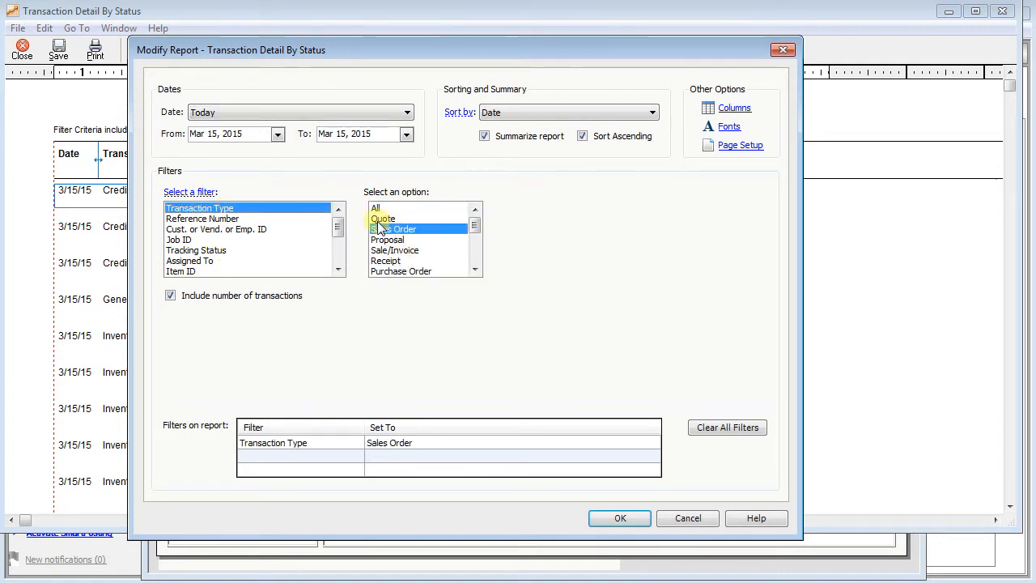
left_click(617, 518)
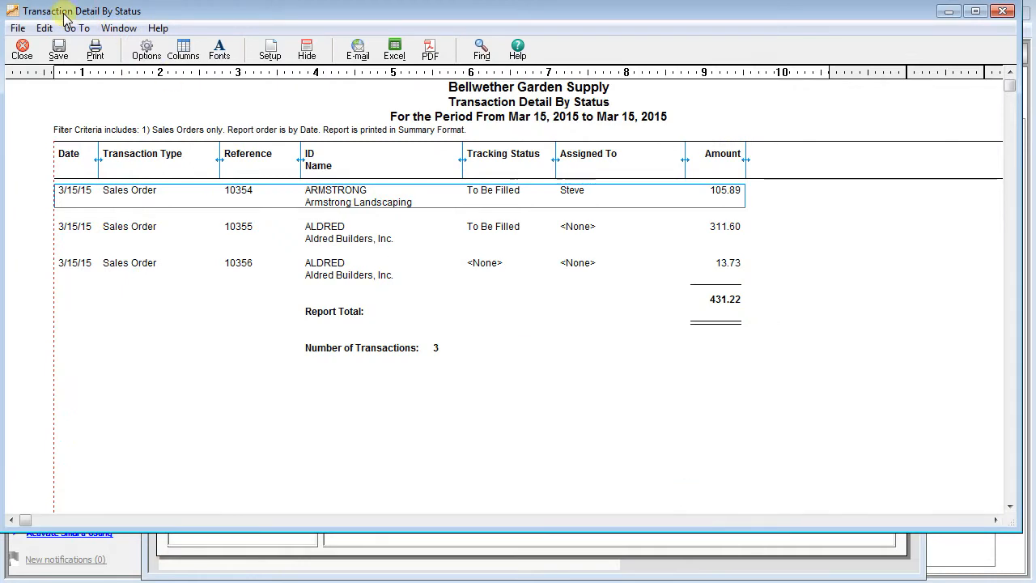
- Examine the report's Tracking Status and Assigned To filter options, cancel without changes, and close the report windows
left_click(148, 51)
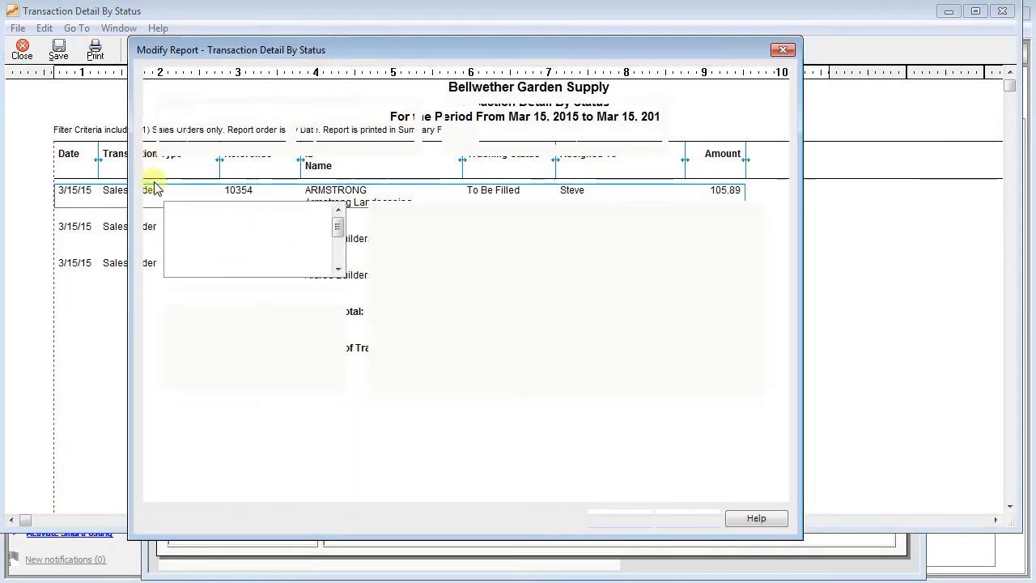
left_click(197, 251)
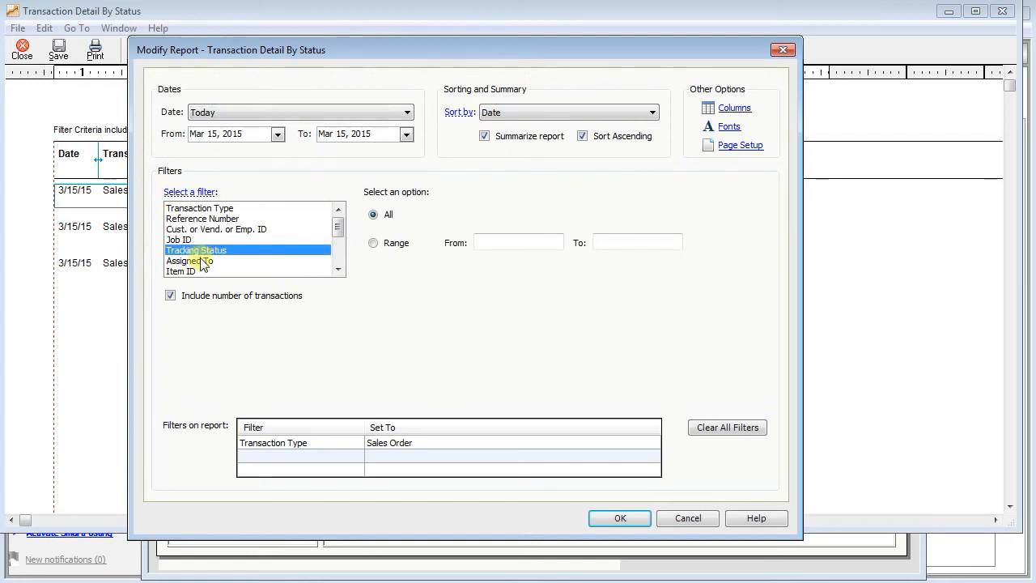
left_click(205, 261)
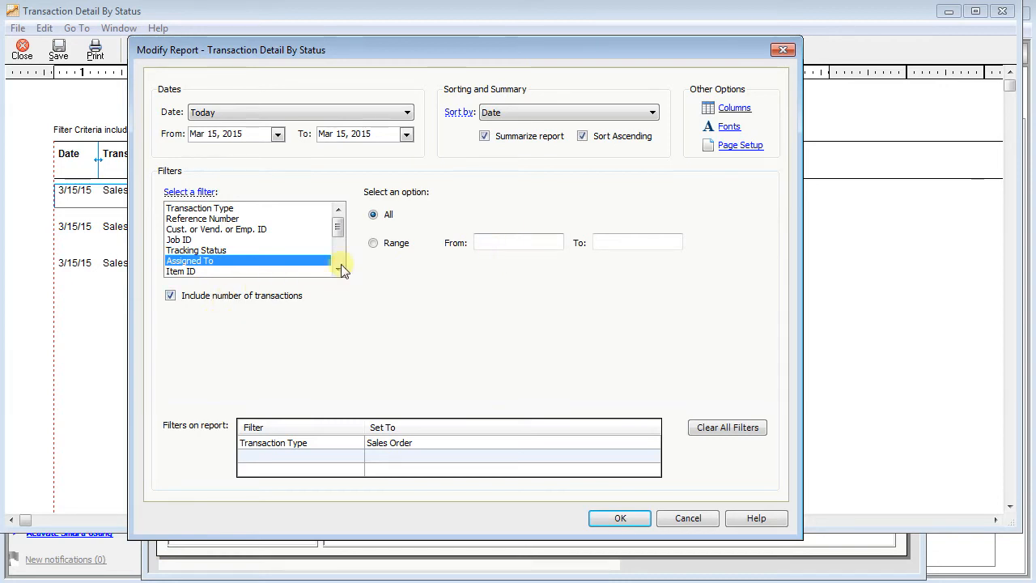
left_click(186, 251)
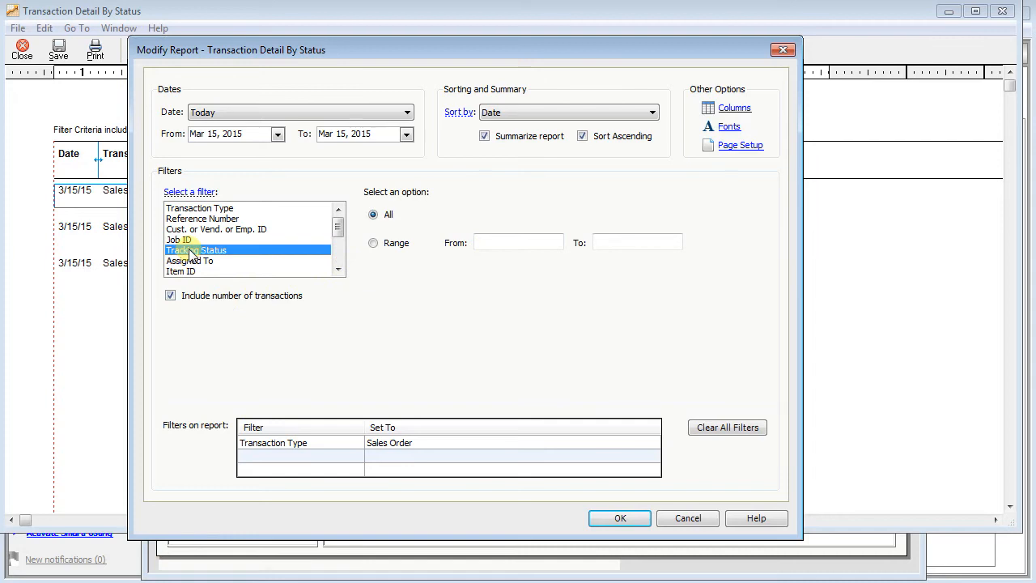
left_click(686, 518)
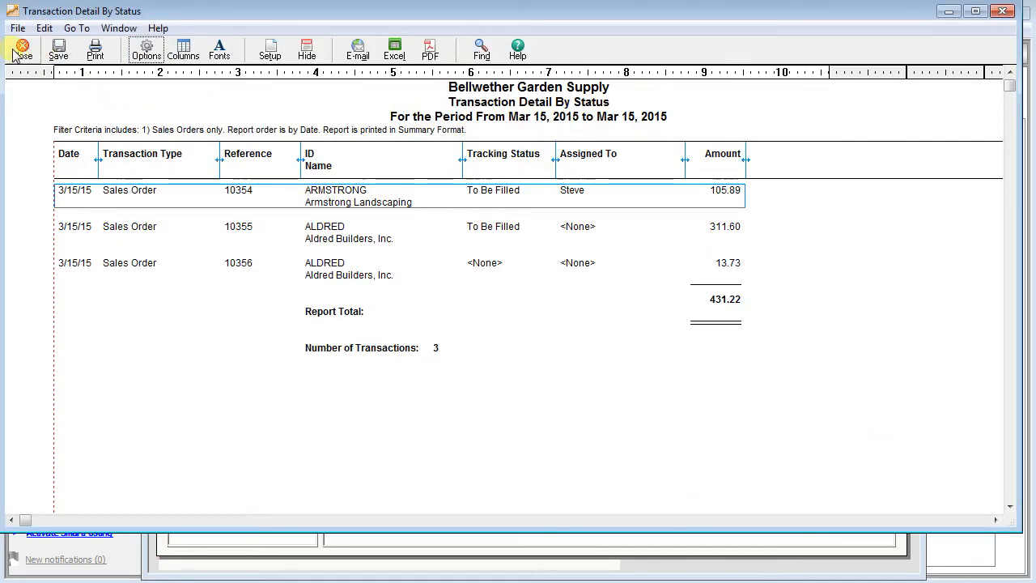
left_click(22, 51)
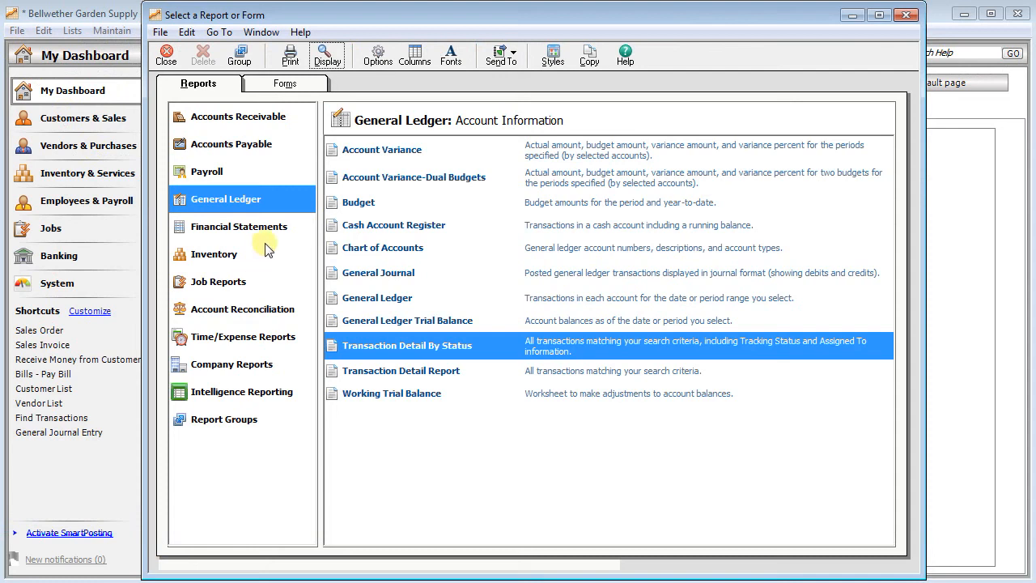
left_click(174, 60)
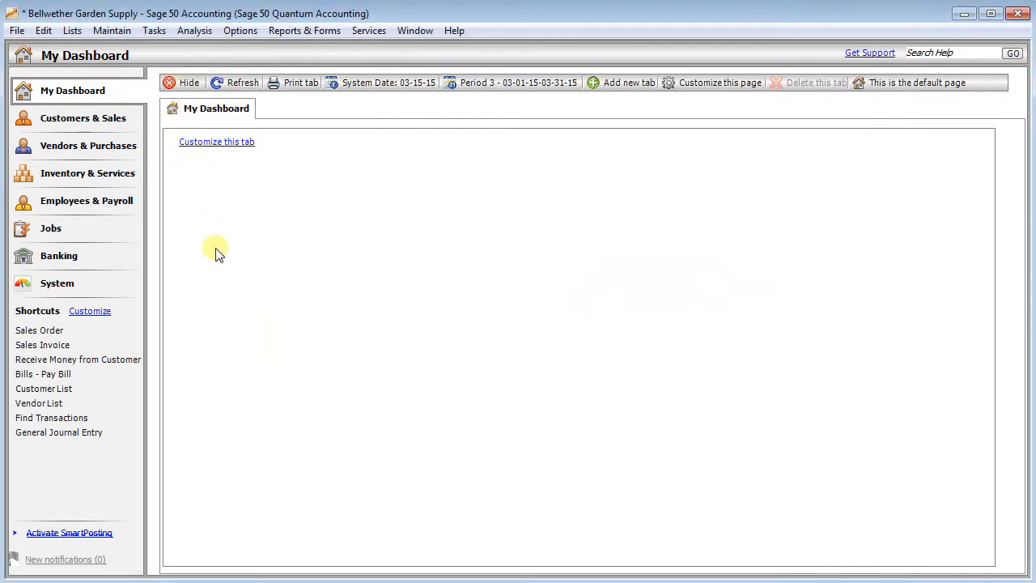
- Open the Sales Order List and review the Assigned To and Tracking Note columns in its column settings
left_click(71, 31)
mouse_move(212, 52)
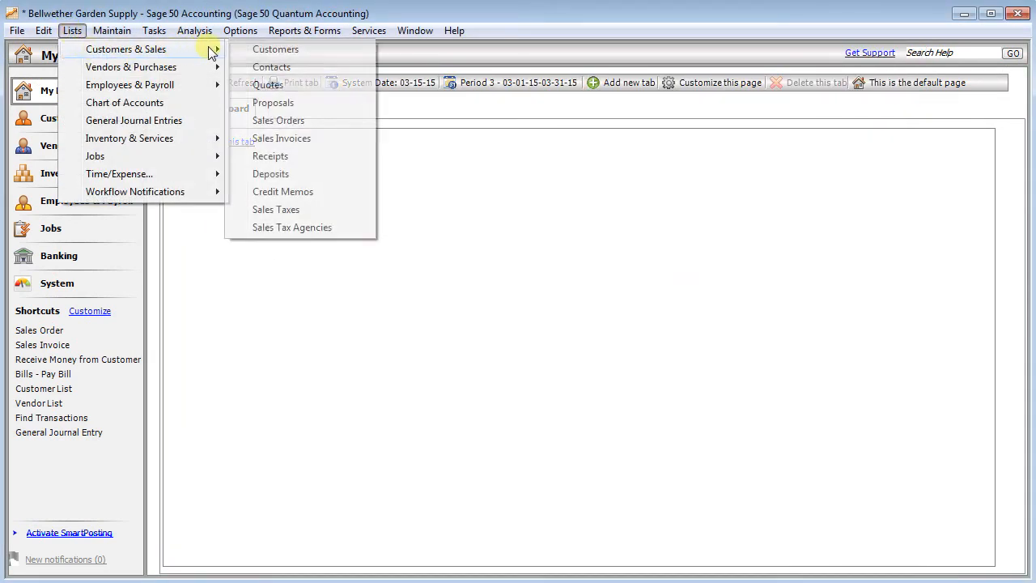
left_click(261, 121)
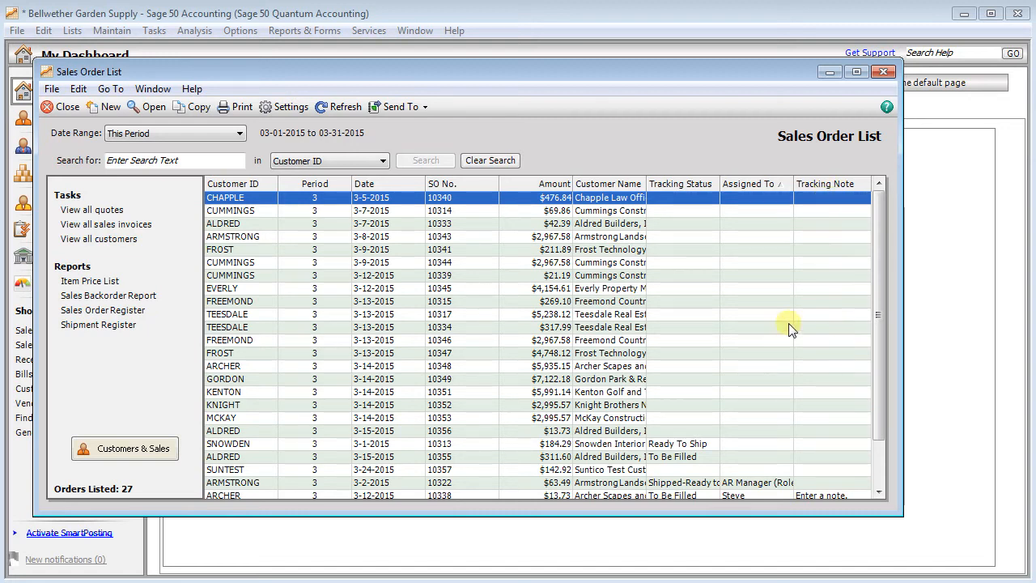
left_click(276, 109)
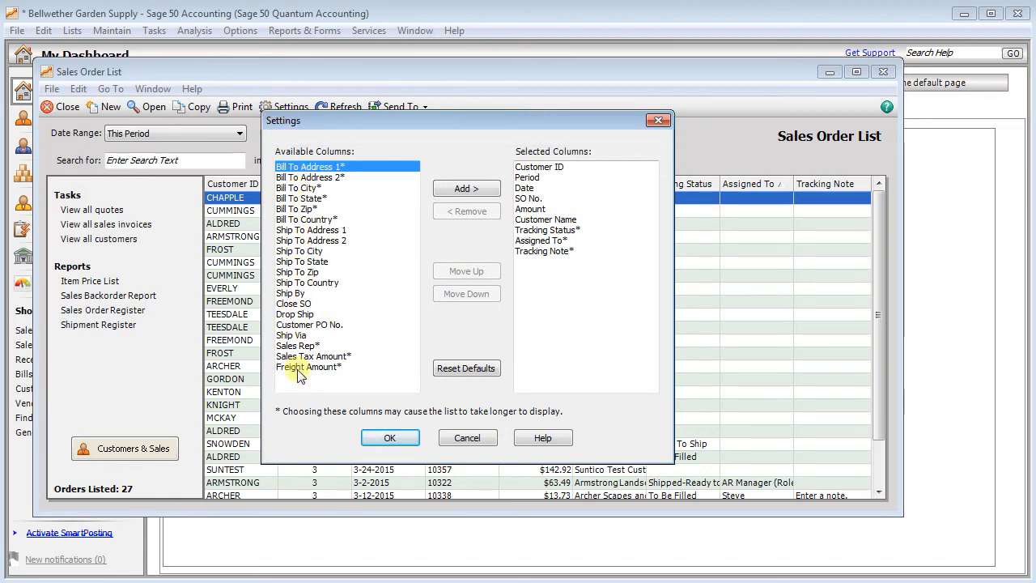
left_click(558, 241)
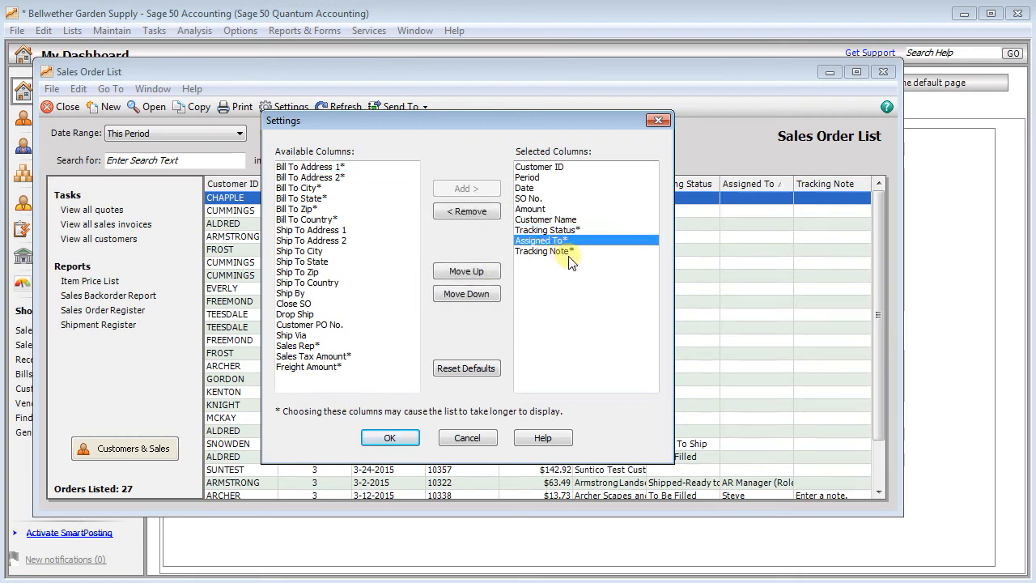
left_click(561, 252)
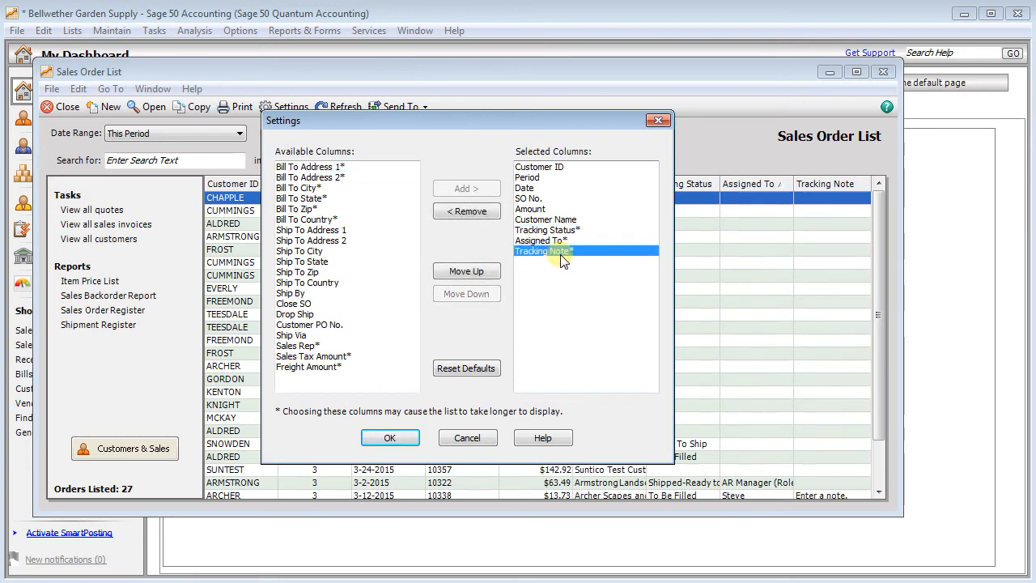
left_click(392, 440)
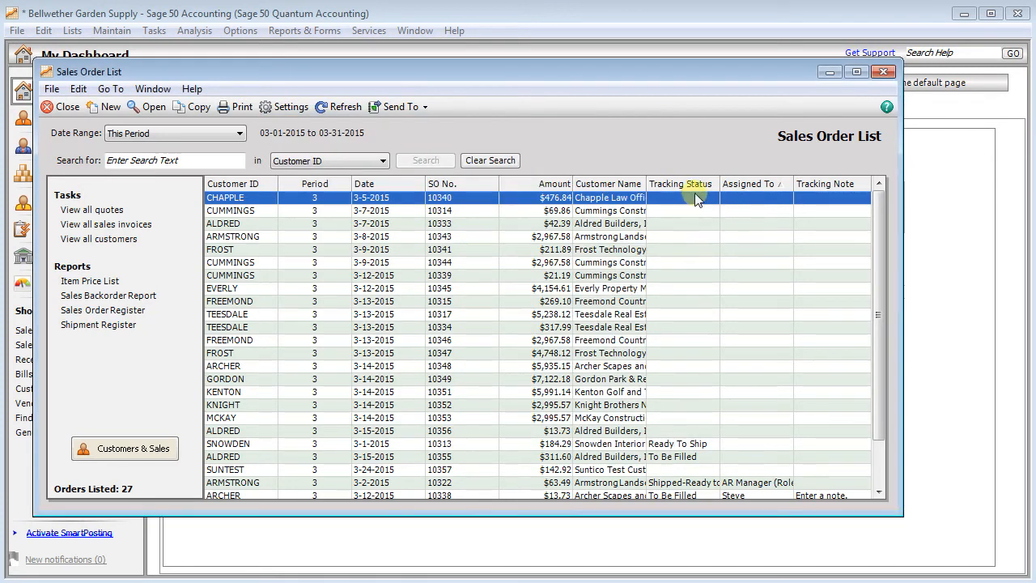
- Sort the sales orders by assignee and tracking status, set the search field to Tracking Status, and close the list
left_click(673, 182)
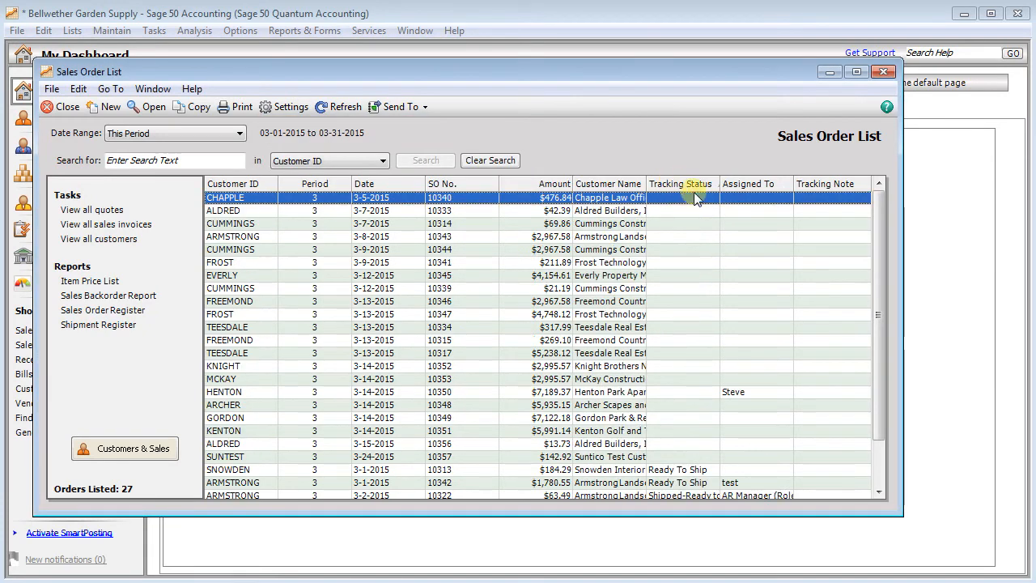
left_click(745, 188)
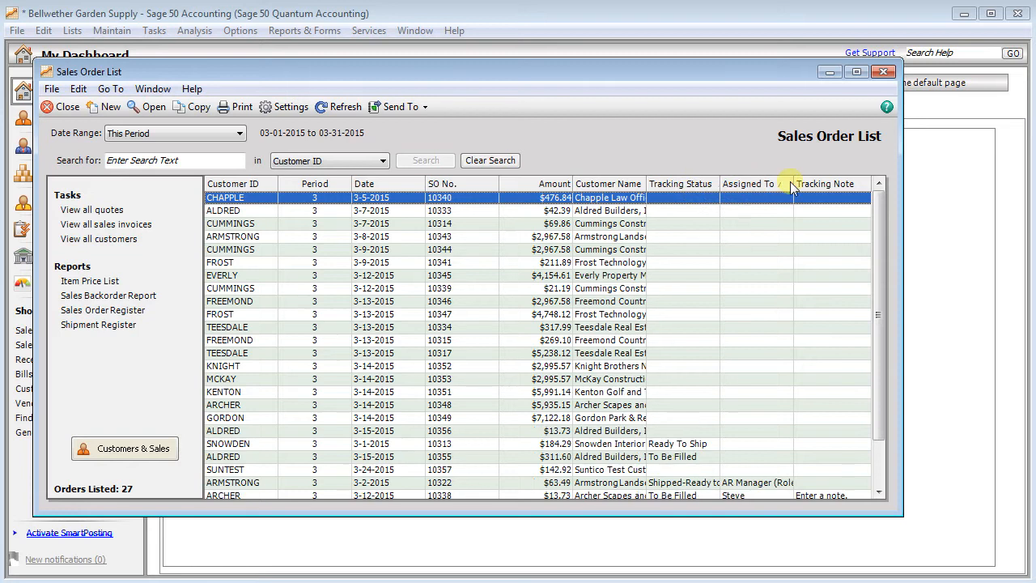
left_click(688, 184)
left_click(277, 161)
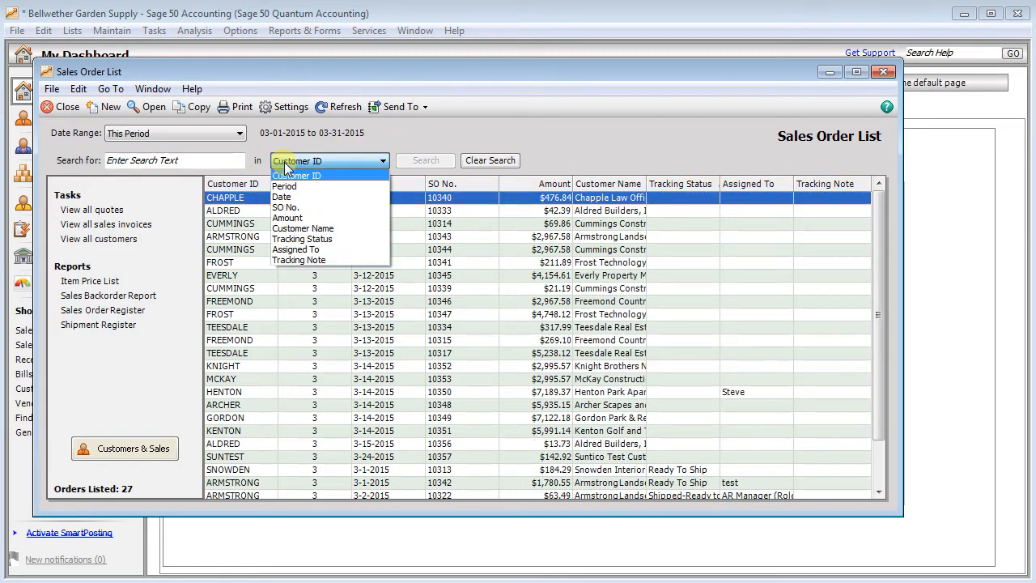
left_click(300, 240)
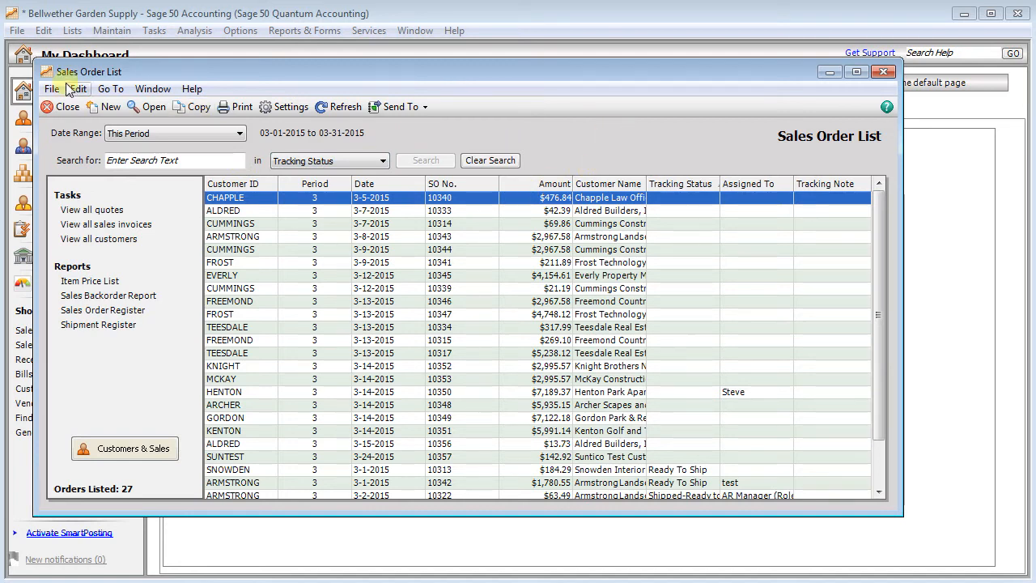
left_click(63, 107)
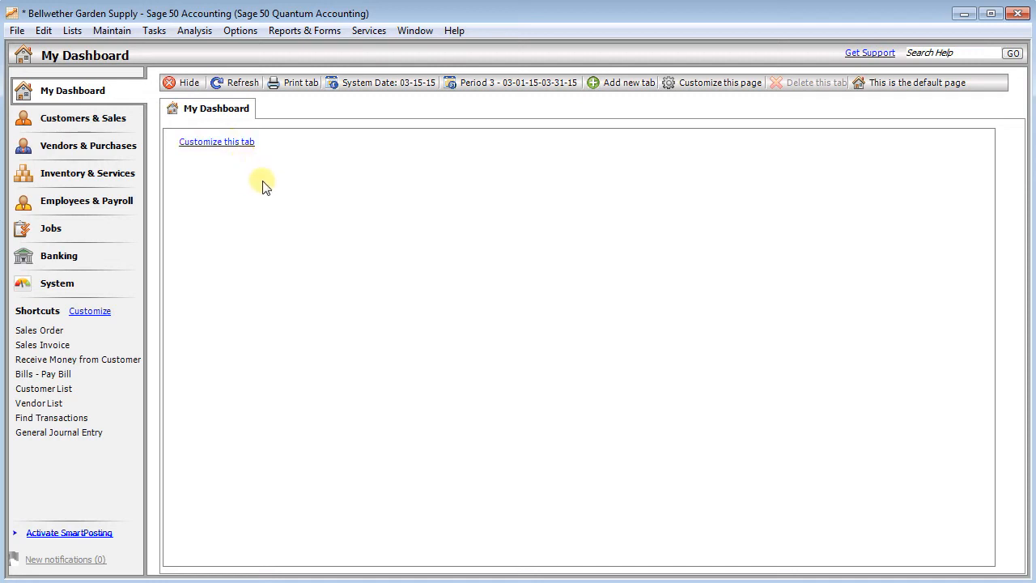
- Customize the My Dashboard tab by adding the My Inbox section
left_click(247, 147)
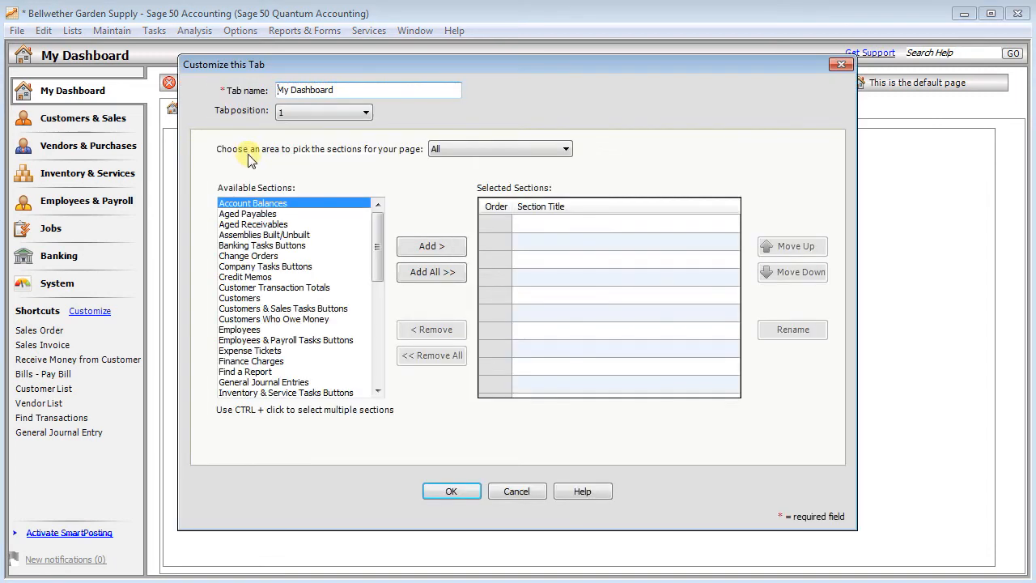
left_click_drag(378, 245, 382, 289)
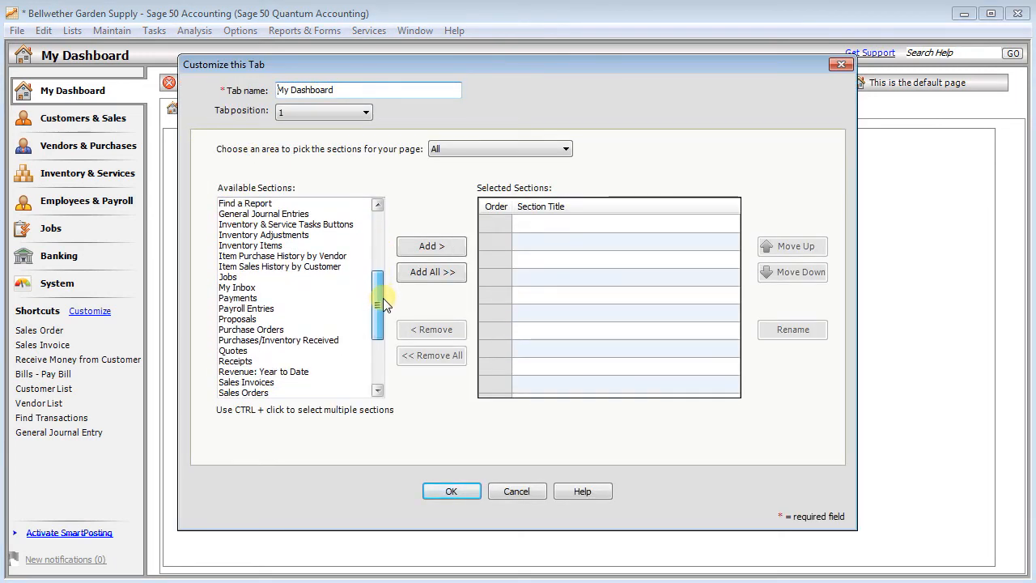
left_click(243, 288)
left_click(433, 247)
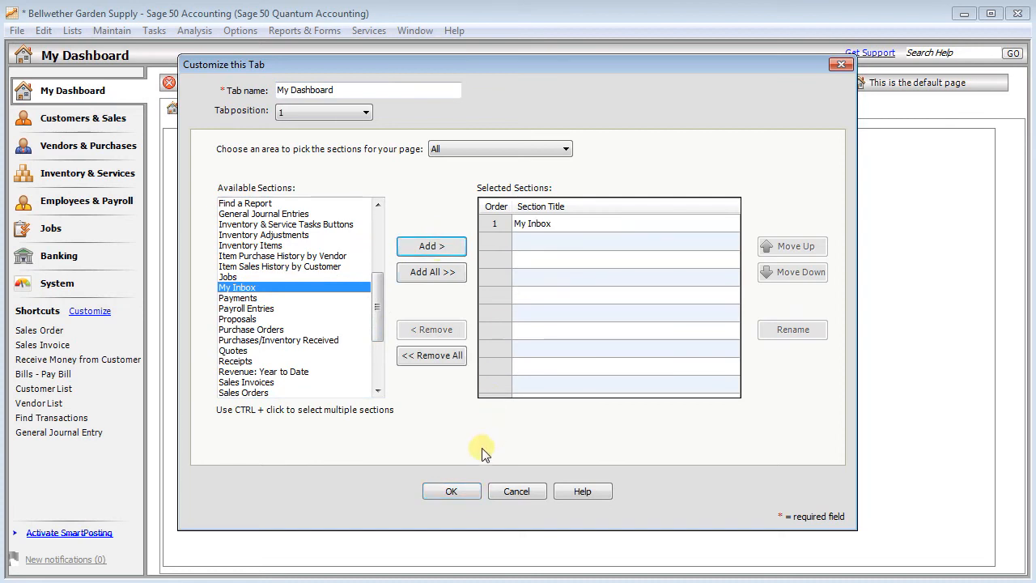
left_click(466, 492)
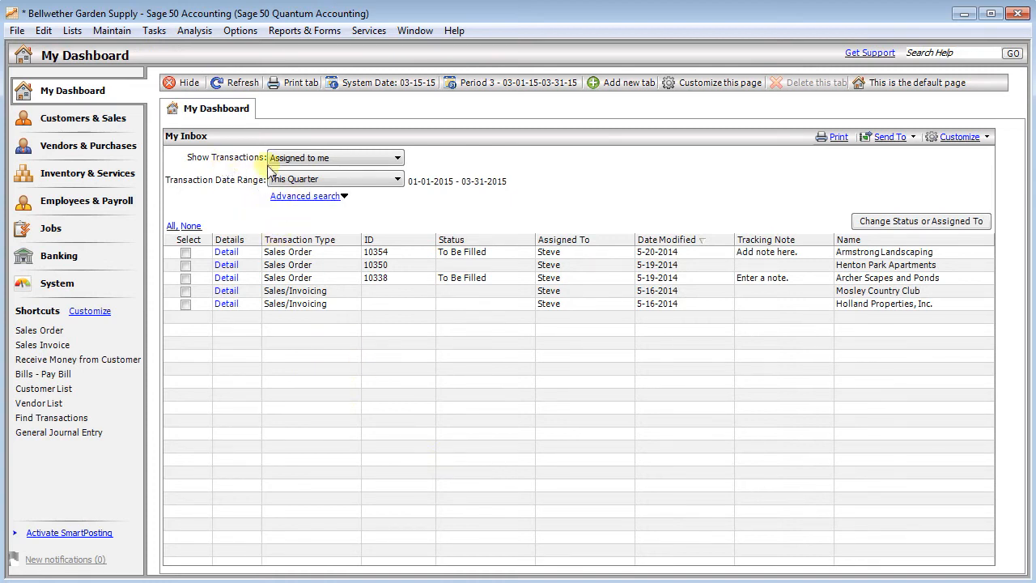
- Check the Show Transactions choices in My Inbox and open the Armstrong Landscaping sales order from the inbox
left_click(386, 162)
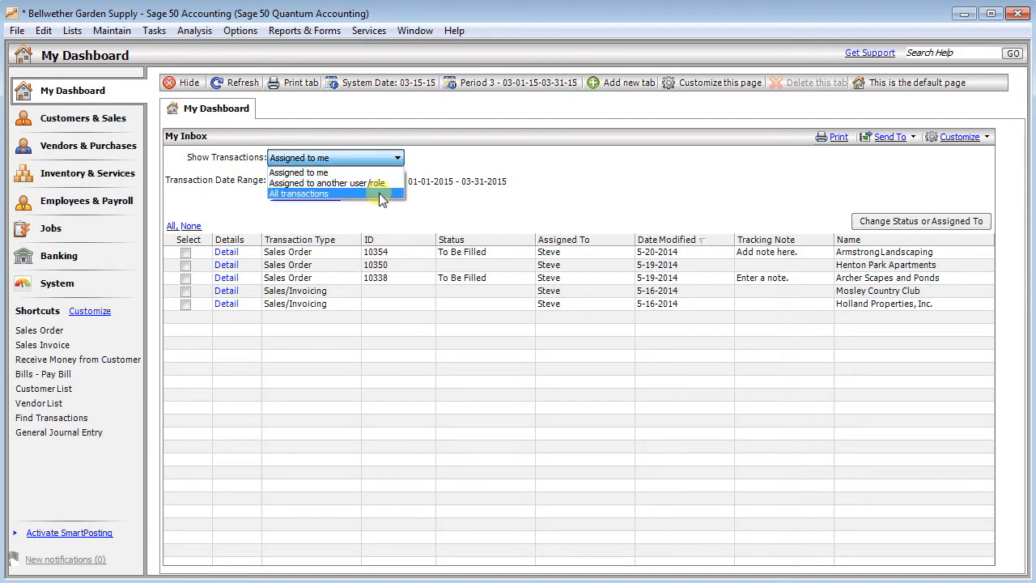
left_click(498, 213)
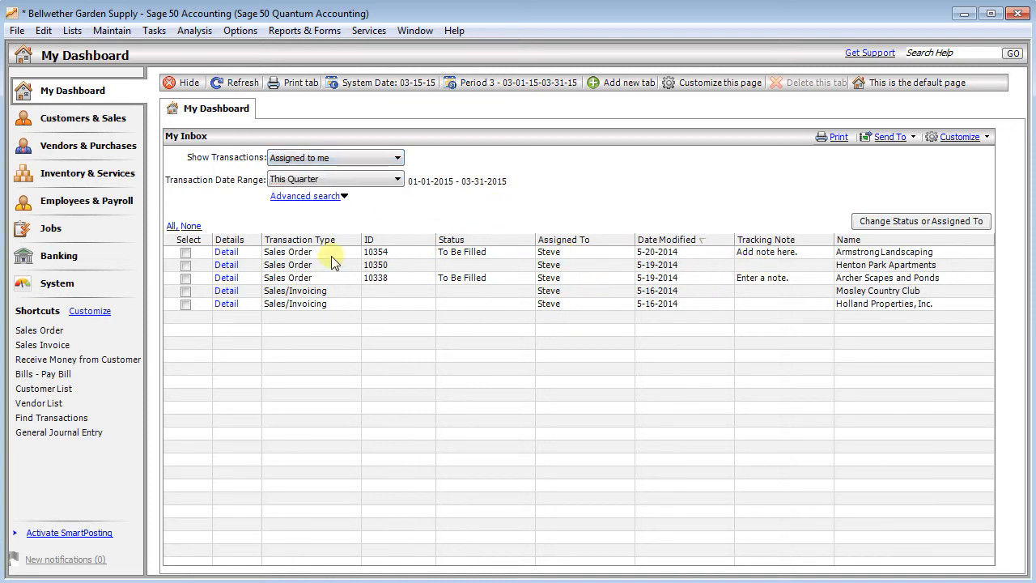
double_click(306, 254)
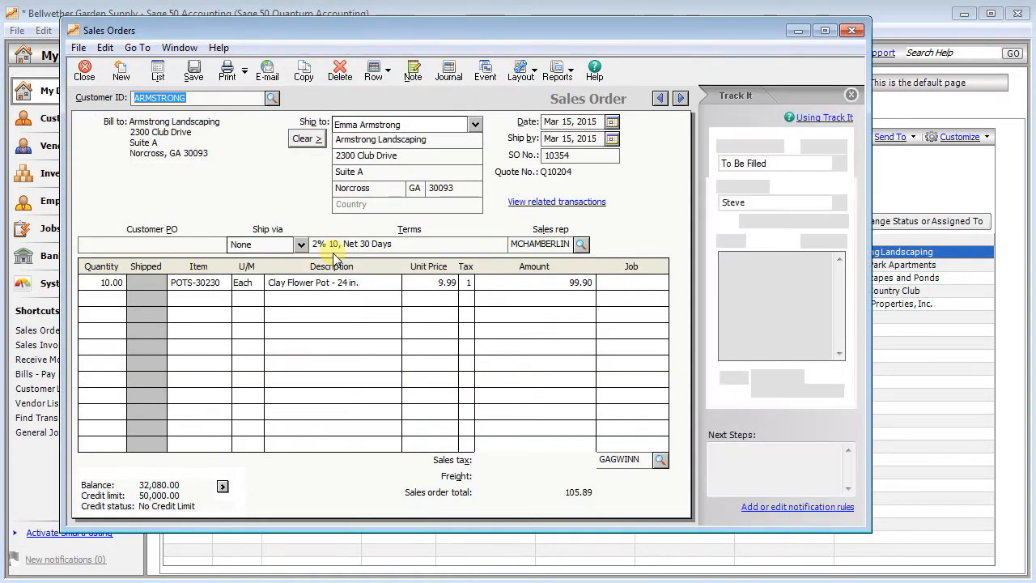
- Close the sales order and check the Status, Assigned To and Tracking Note options on the Armstrong Landscaping row in My Inbox
left_click(84, 72)
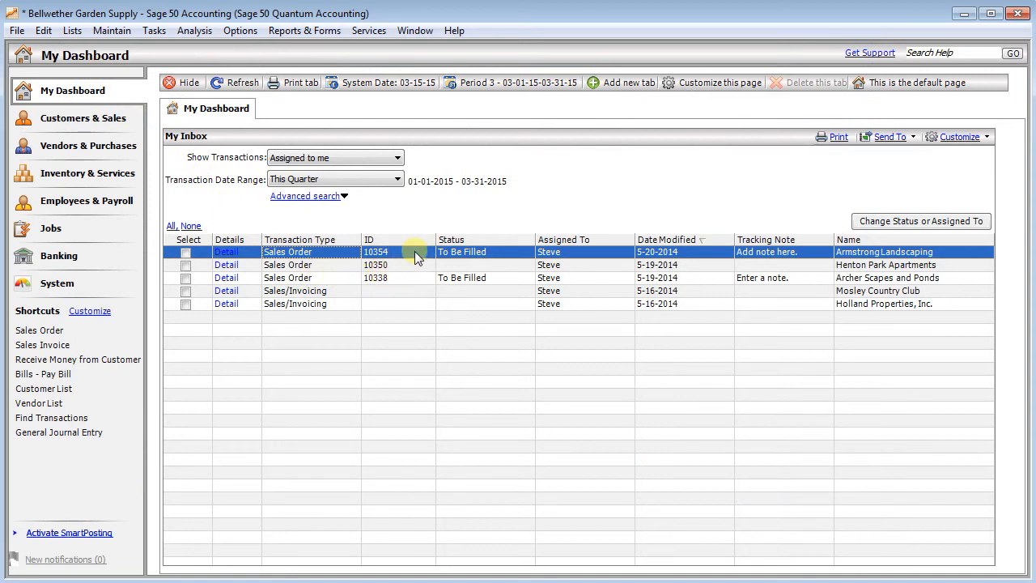
left_click(500, 251)
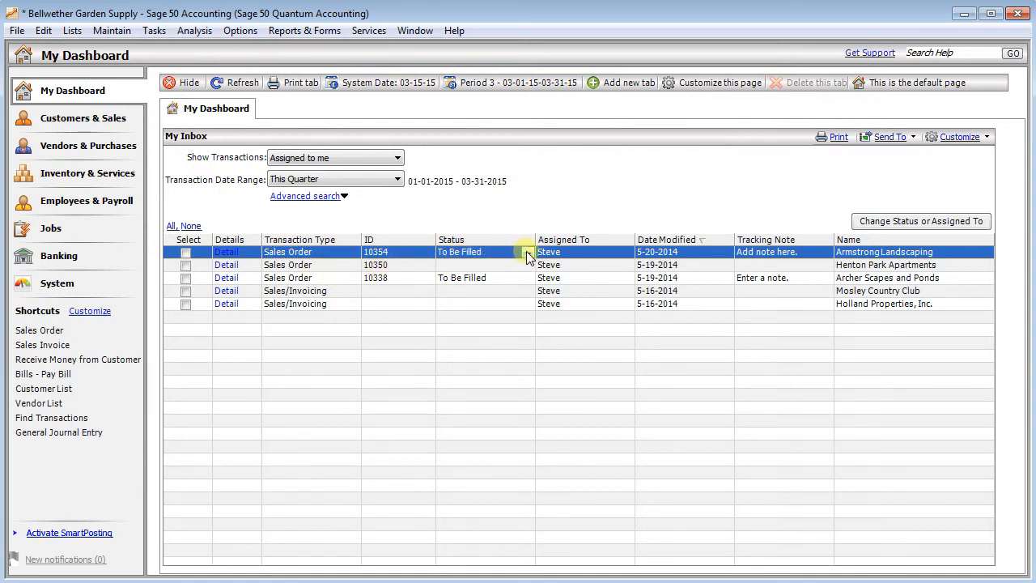
left_click(527, 253)
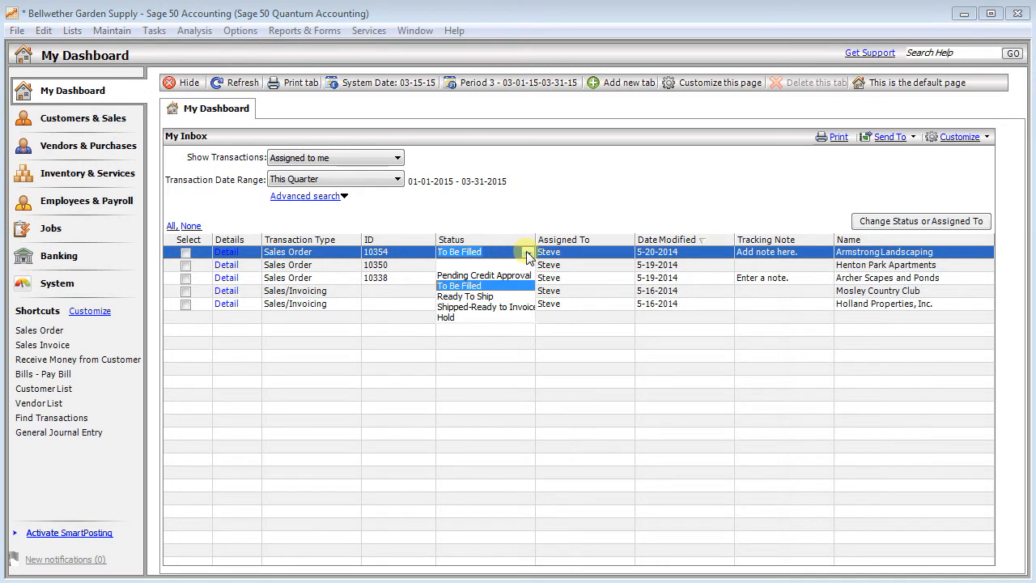
left_click(547, 252)
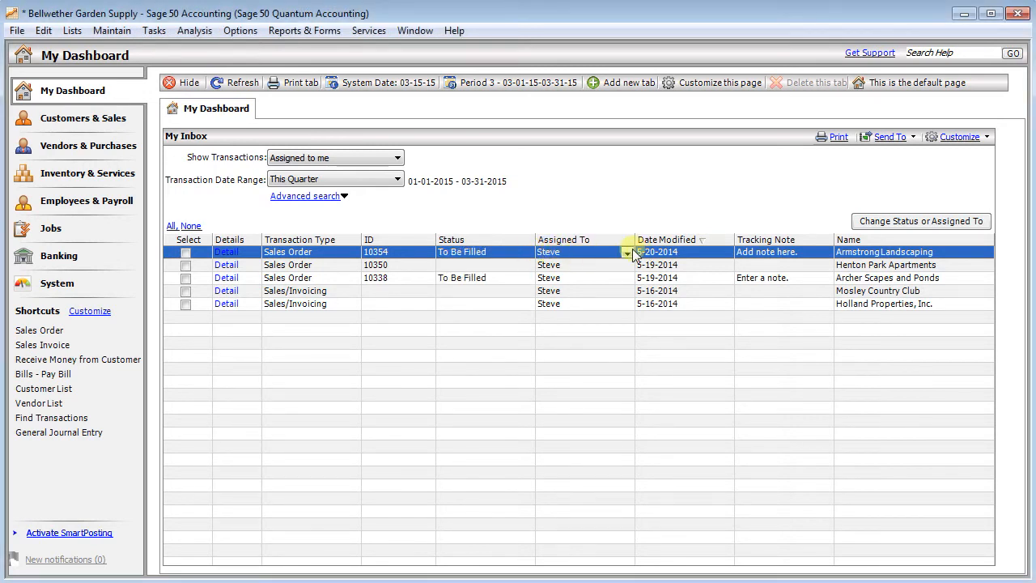
left_click(628, 254)
left_click(629, 253)
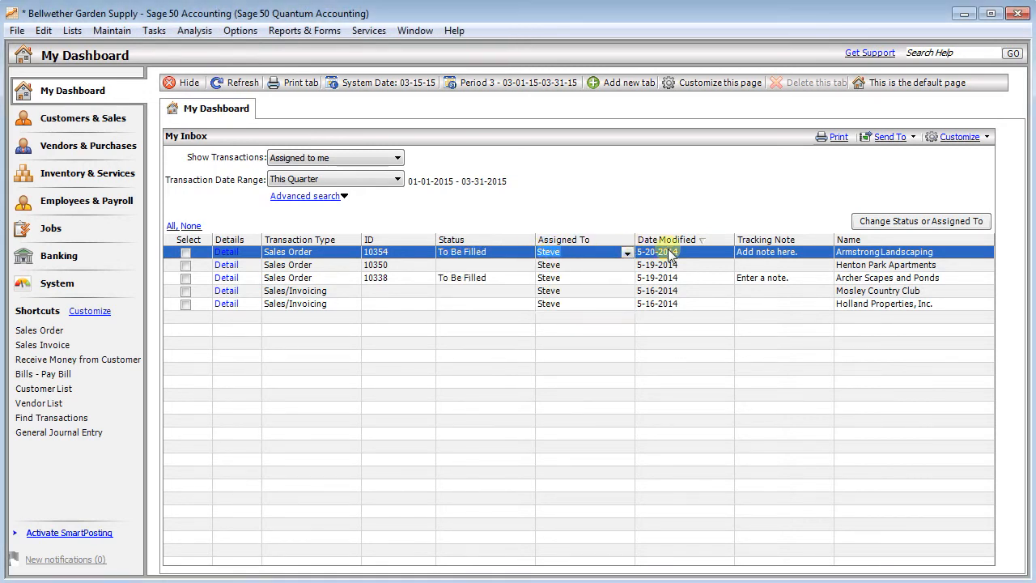
left_click(781, 251)
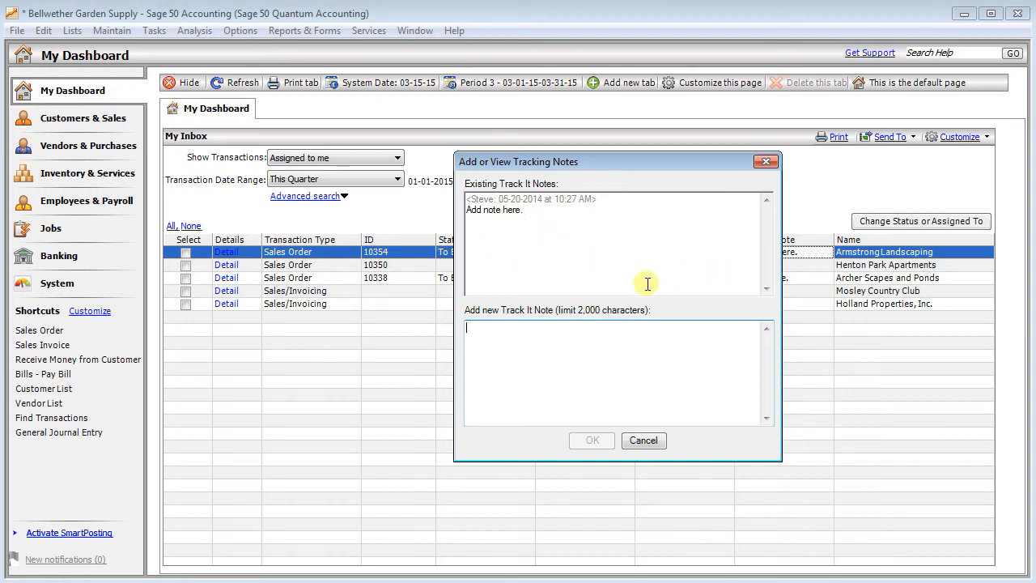
left_click(642, 441)
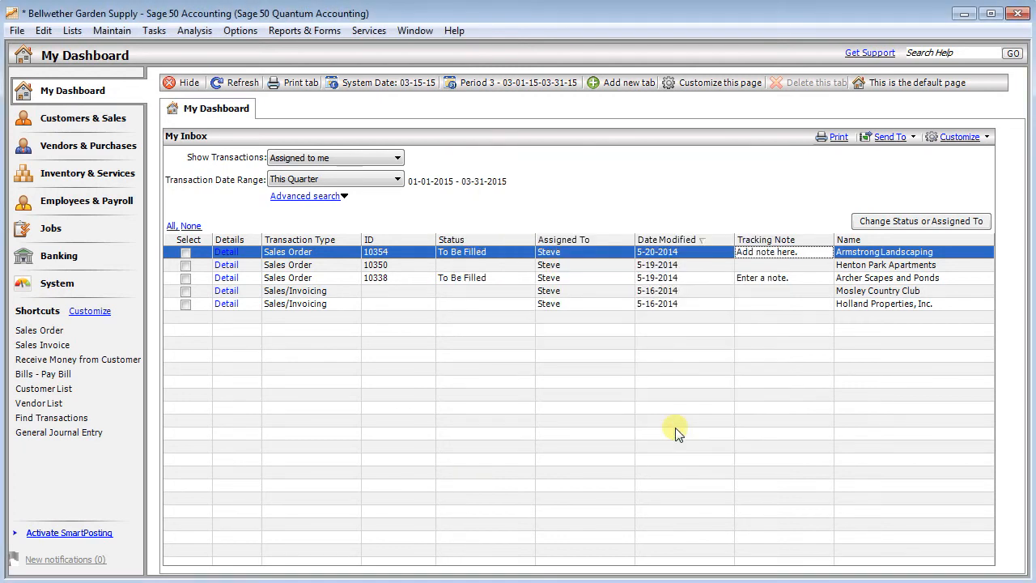
- Select the three sales orders in My Inbox, review the options for changing their status or assignee, and cancel
left_click(186, 252)
left_click(186, 266)
left_click(185, 279)
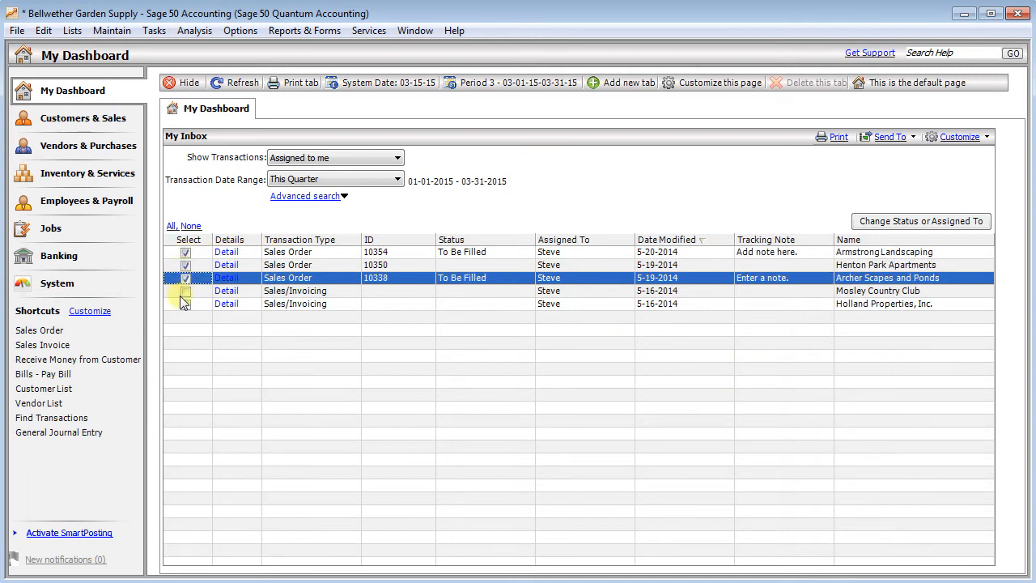
left_click(882, 221)
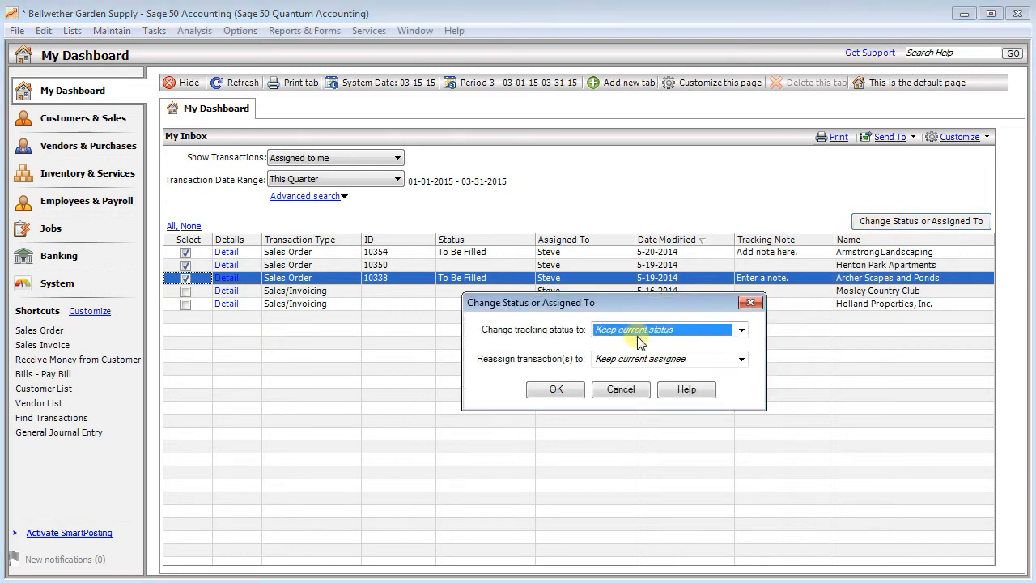
left_click(733, 330)
left_click(742, 329)
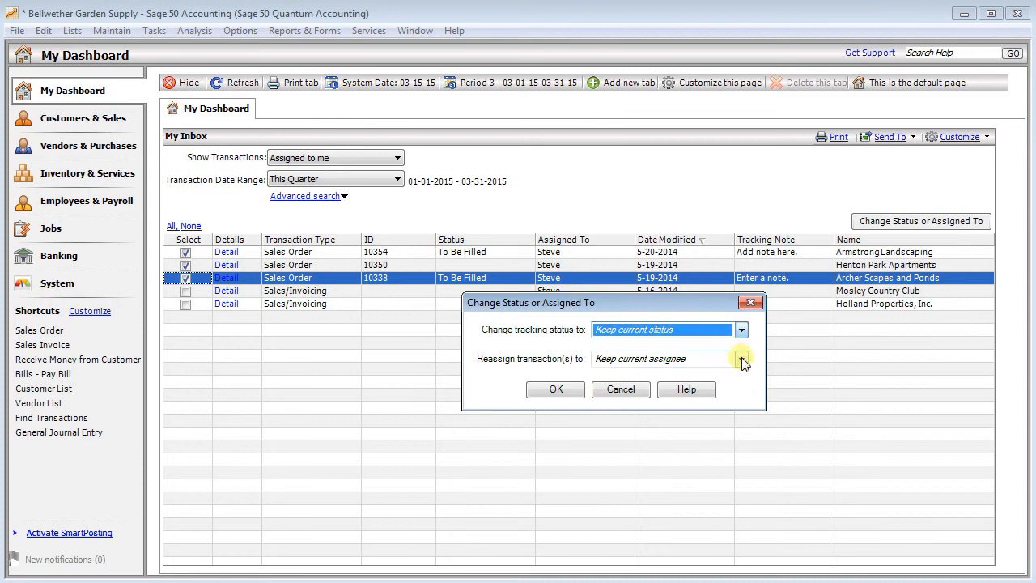
left_click(741, 359)
left_click(742, 359)
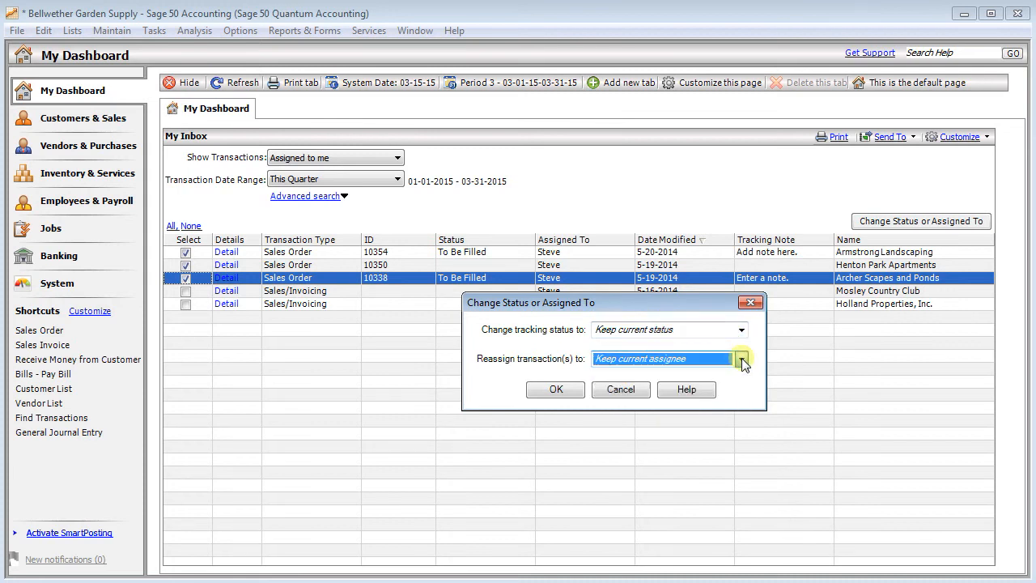
left_click(620, 390)
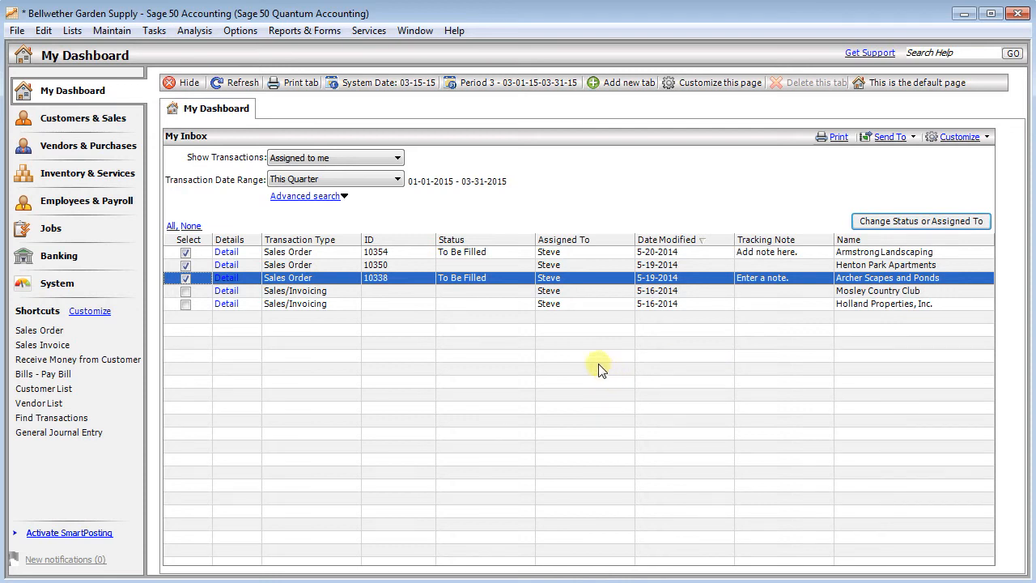
- Customize the My Dashboard tab by adding the Transactions by Tracking Status section
left_click(703, 84)
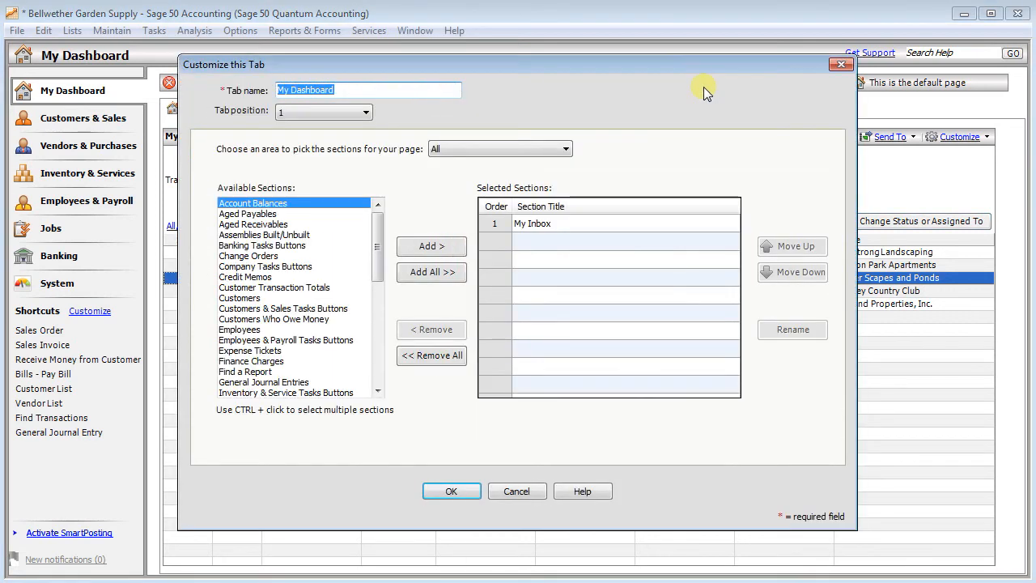
left_click_drag(382, 243, 380, 346)
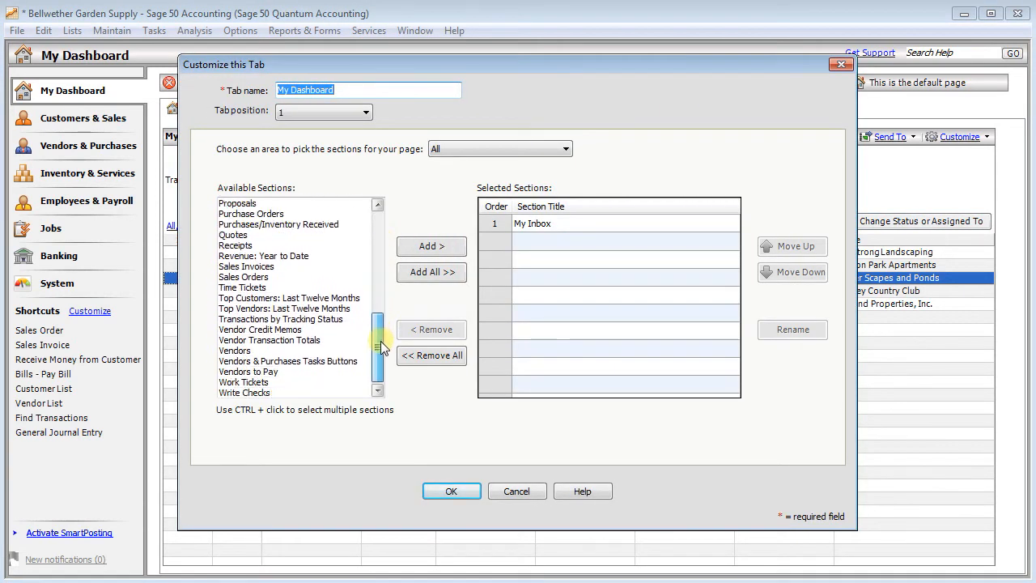
left_click(245, 319)
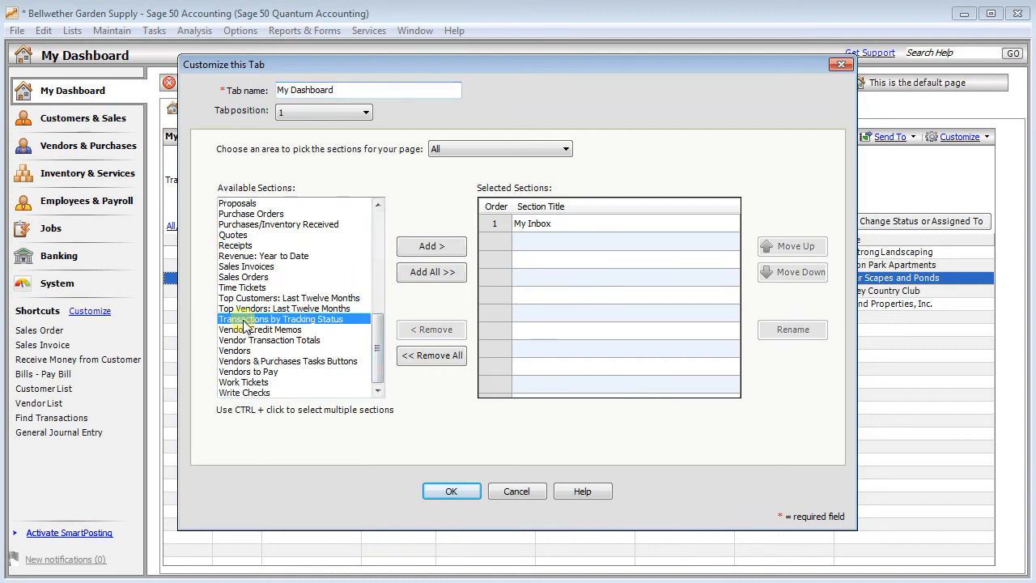
left_click(411, 254)
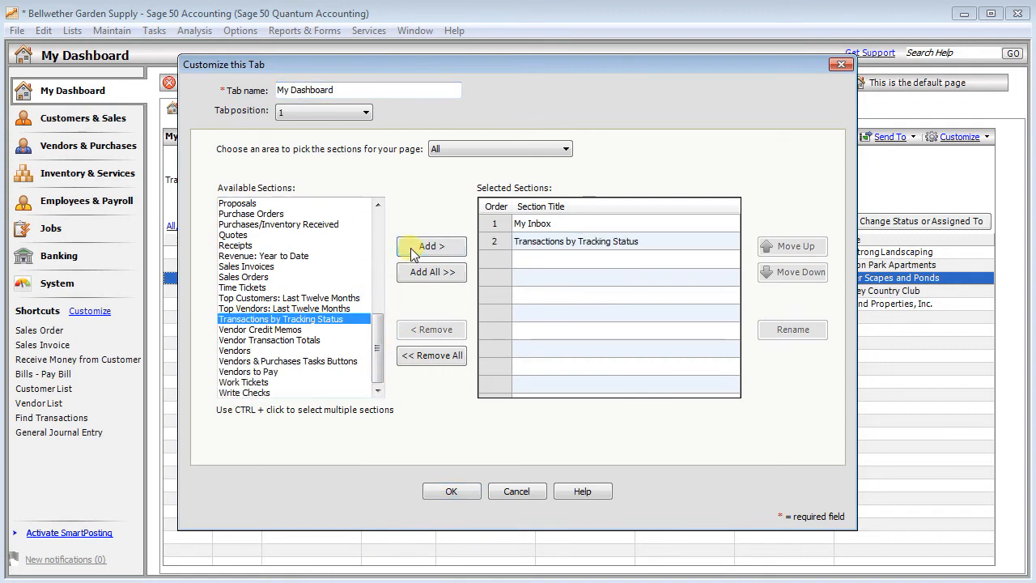
left_click(444, 492)
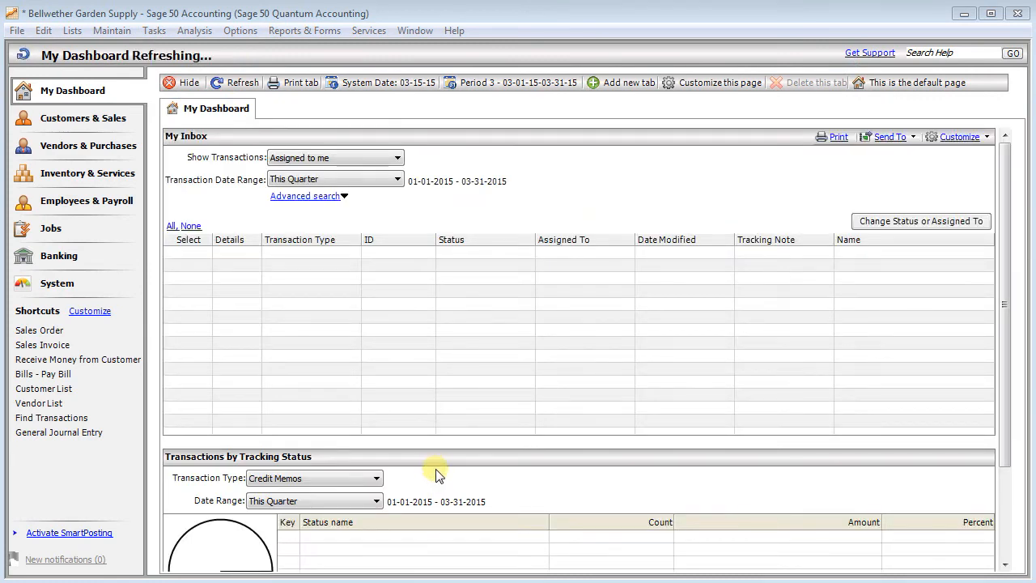
- Set the transaction type in the Transactions by Tracking Status section to Sales Orders
left_click_drag(1005, 279, 1008, 378)
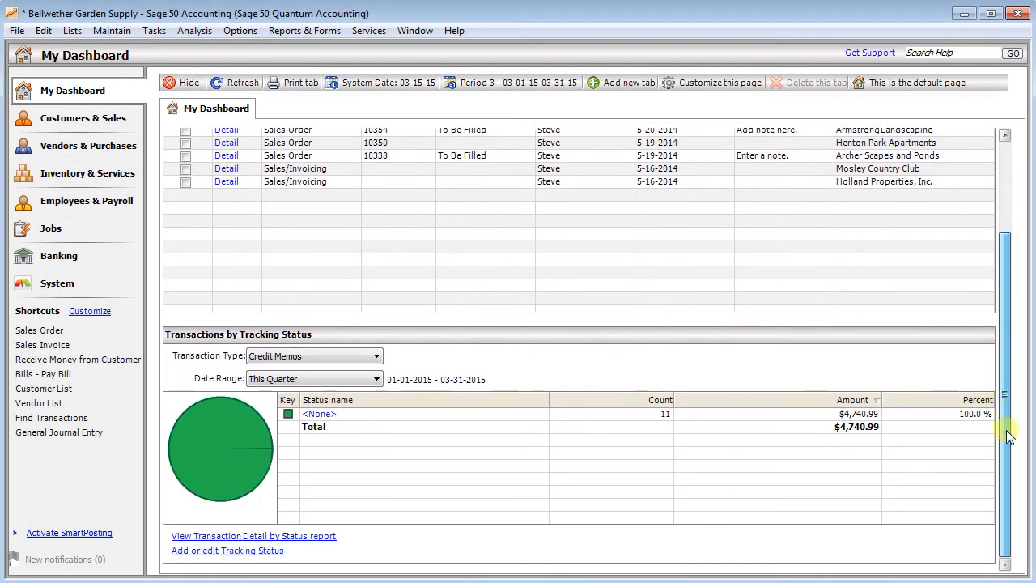
left_click(374, 356)
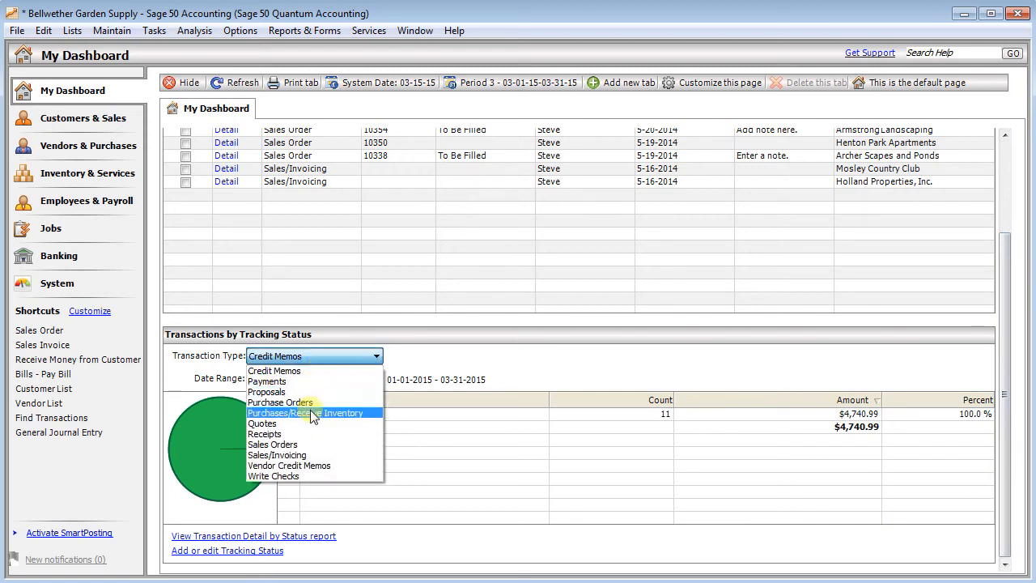
left_click(309, 445)
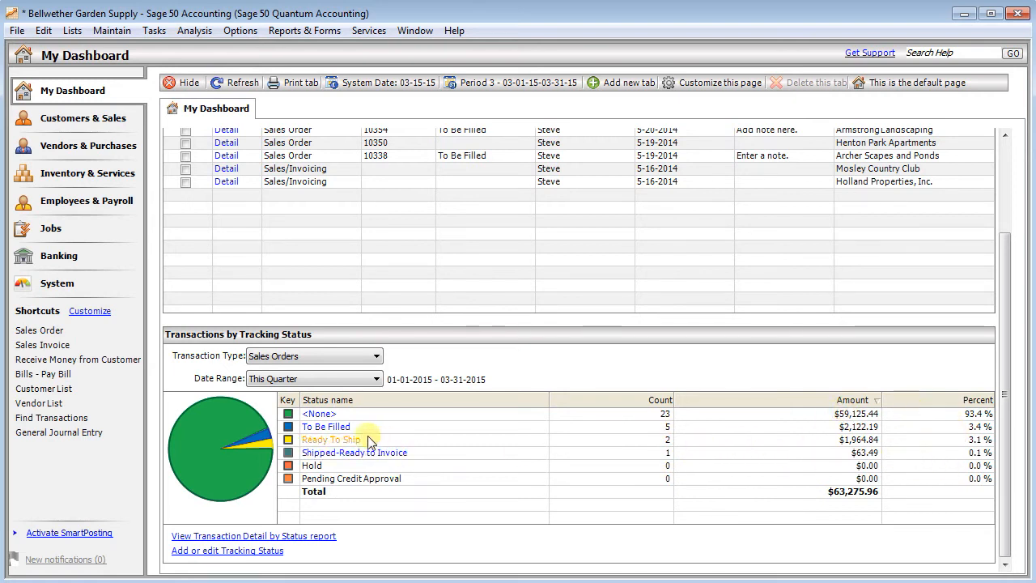
- Review the Transaction Detail By Status report for To Be Filled sales orders, close it, and check the Transaction Type choices
left_click(328, 427)
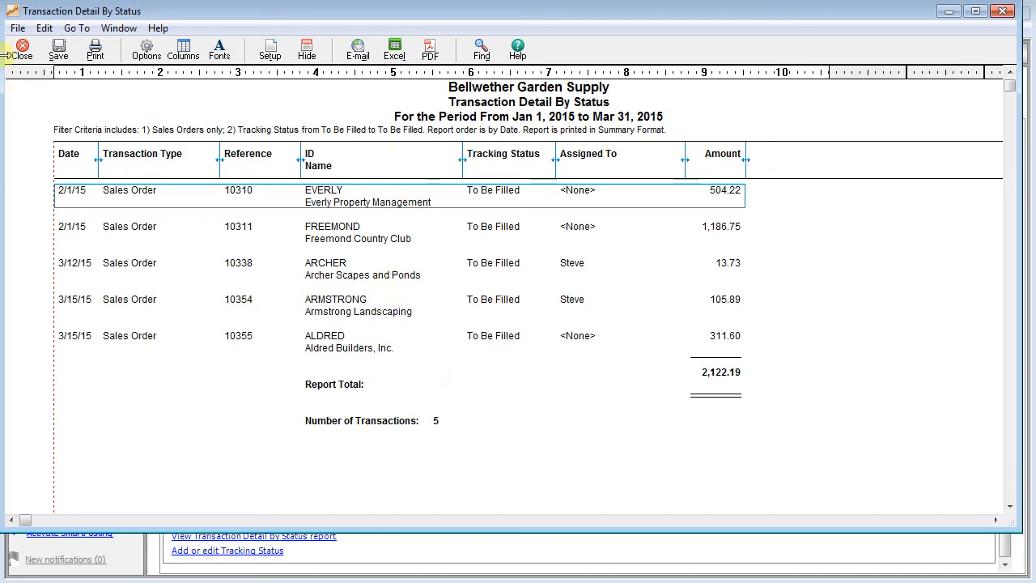
left_click(23, 51)
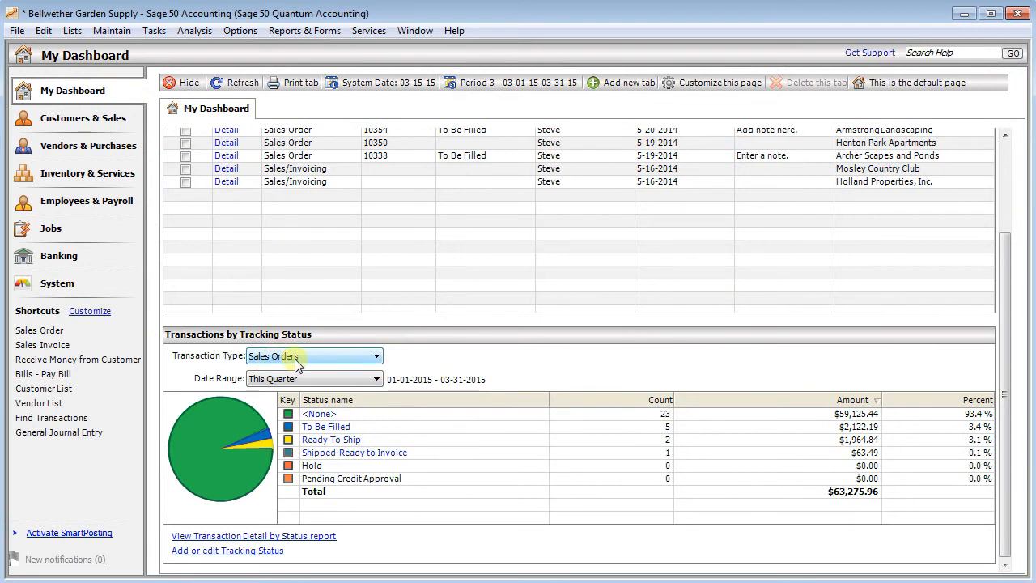
left_click(356, 357)
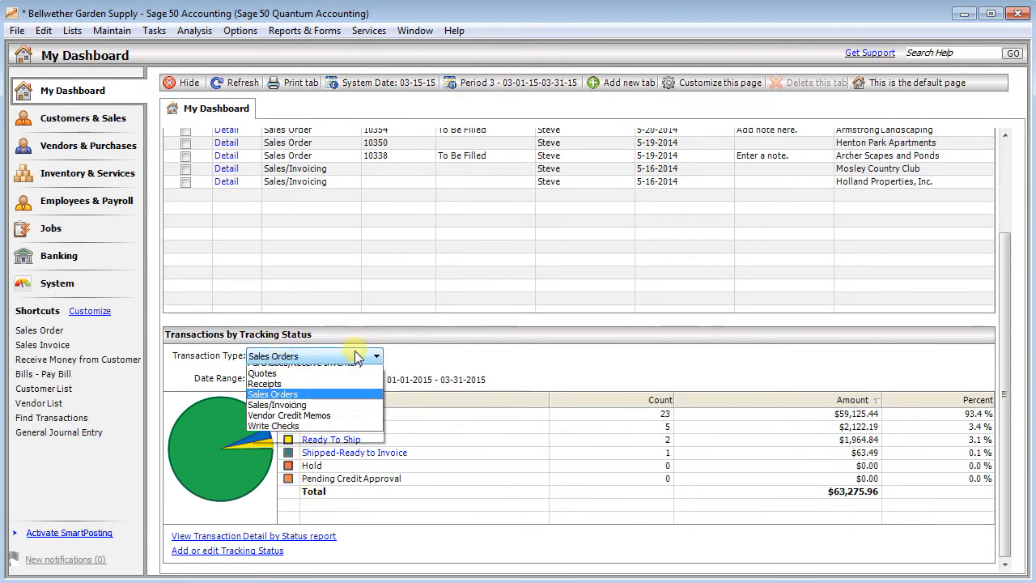
left_click(356, 357)
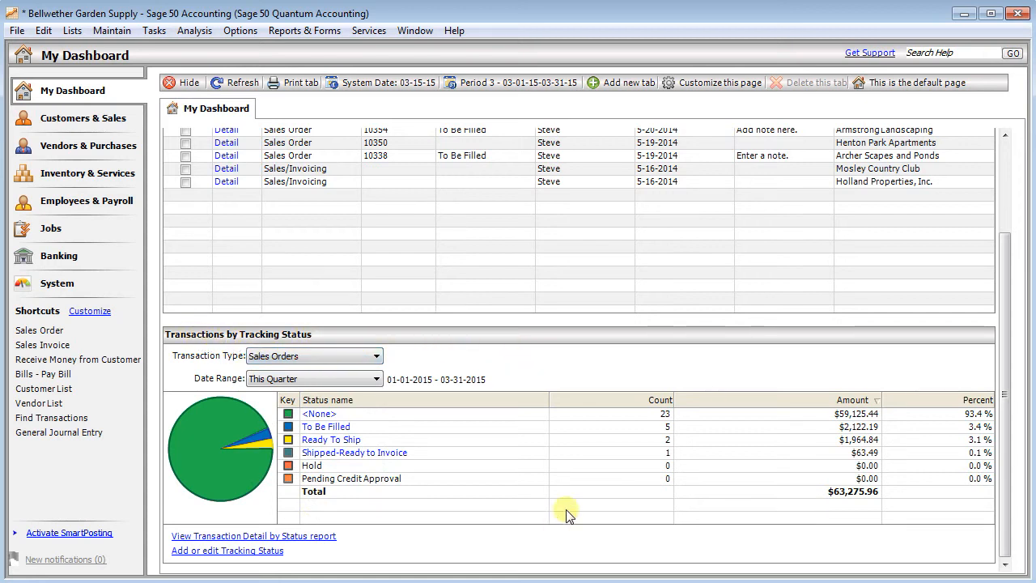
- Add a second Transactions by Tracking Status section to the My Dashboard tab's selected sections
left_click(706, 83)
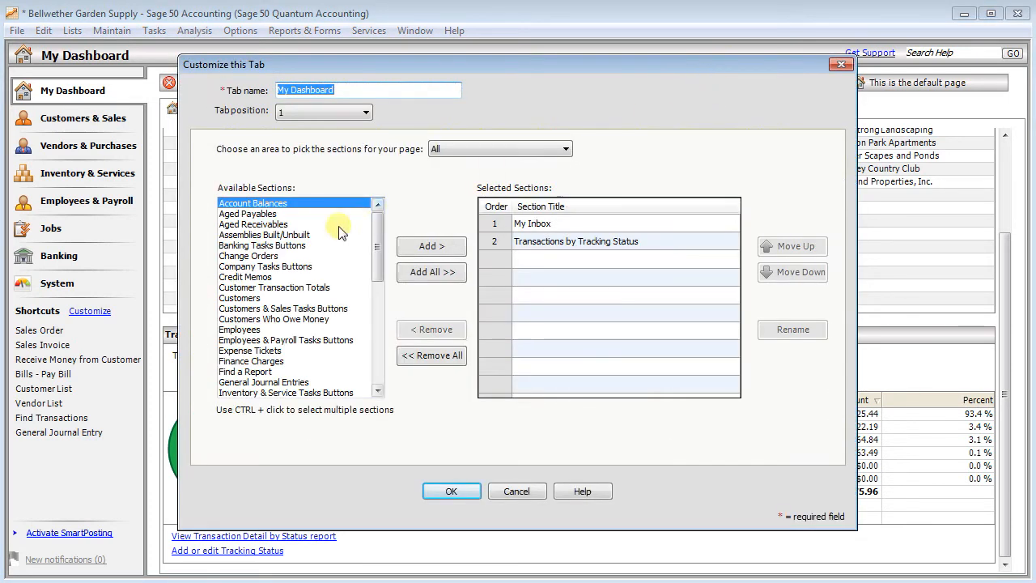
left_click_drag(377, 243, 378, 351)
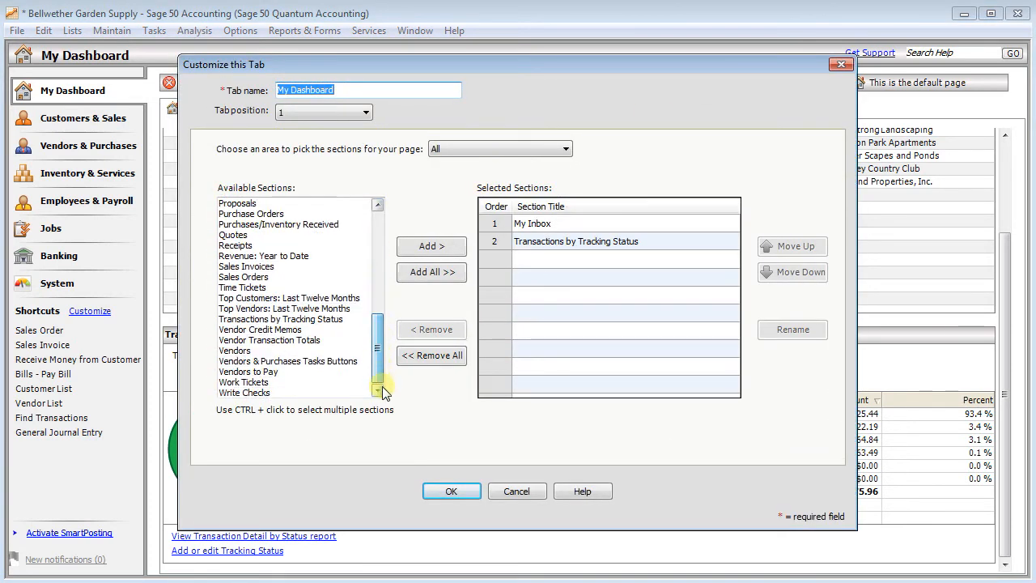
left_click(263, 319)
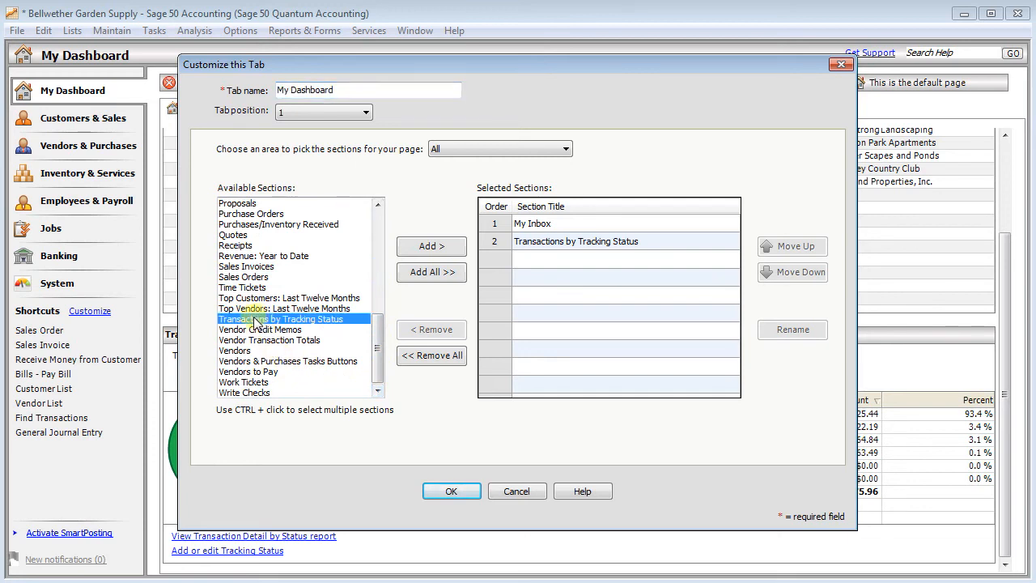
left_click(430, 246)
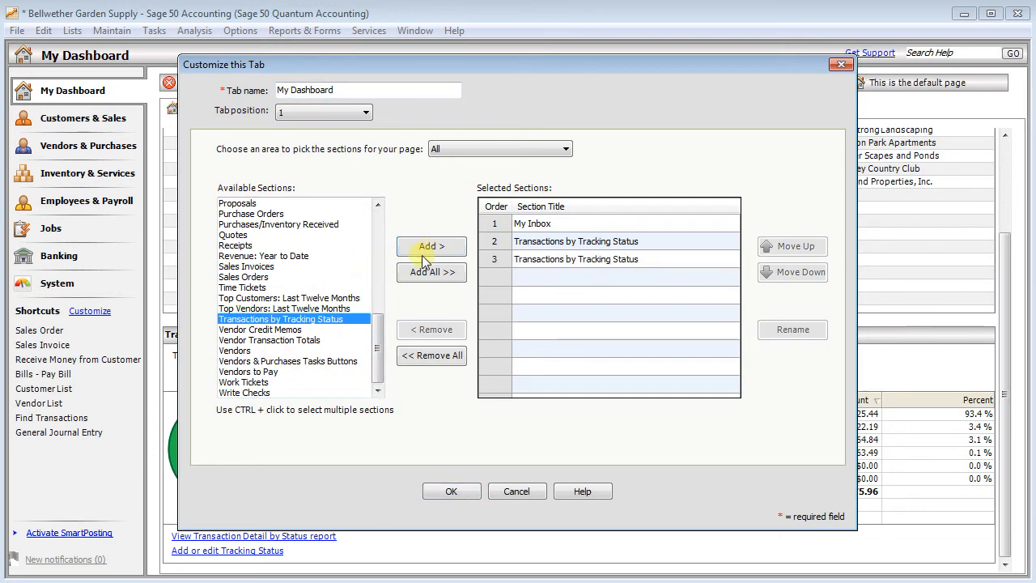
- Rename the first Transactions by Tracking Status section as "SO - Transactions by Tracking Status"
left_click(579, 243)
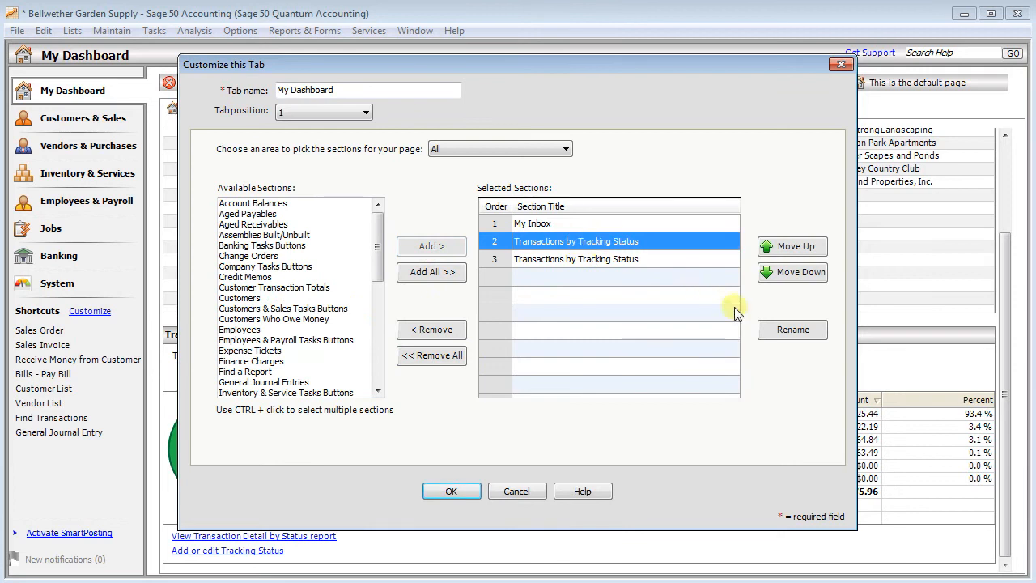
left_click(793, 330)
key("Home")
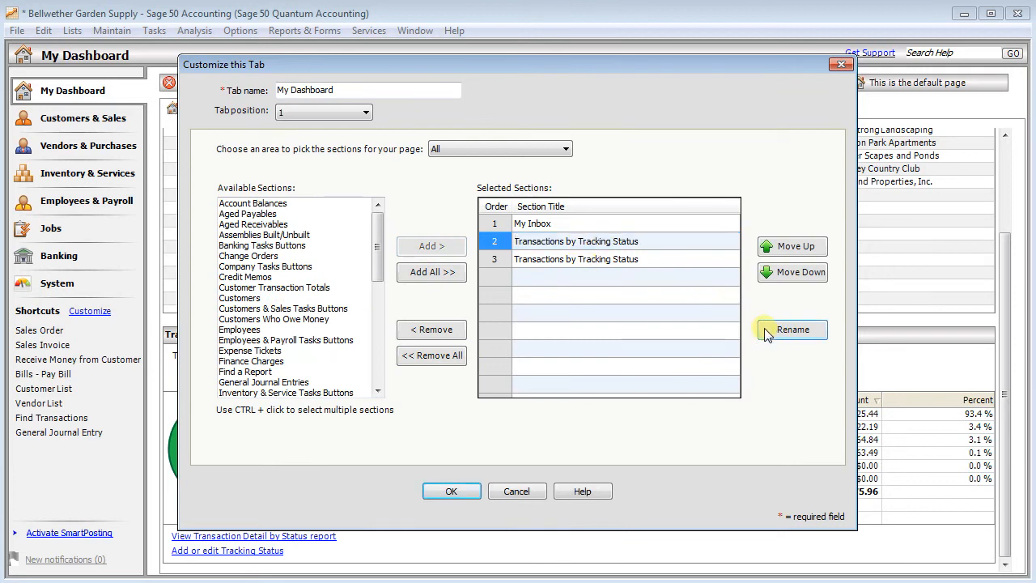
type("SO ")
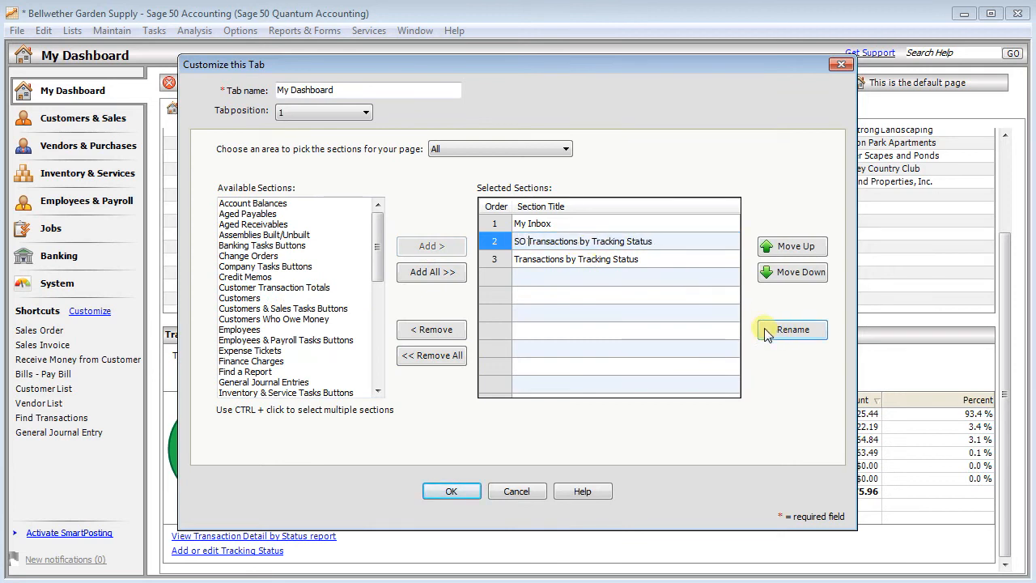
type("-")
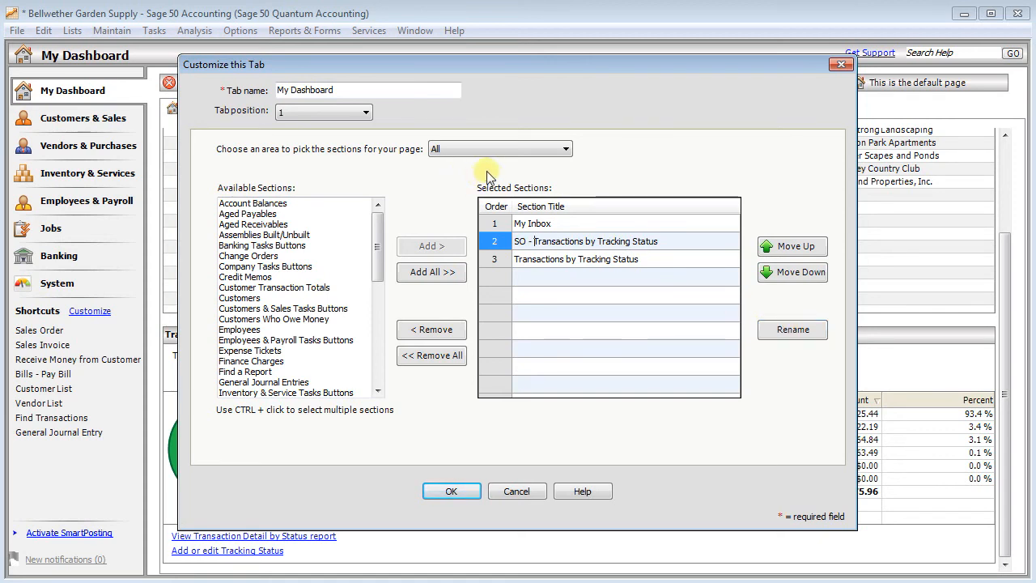
- Rename the second Transactions by Tracking Status section as "PO - Transactions by Tracking Status" and apply the My Dashboard customization
left_click(541, 264)
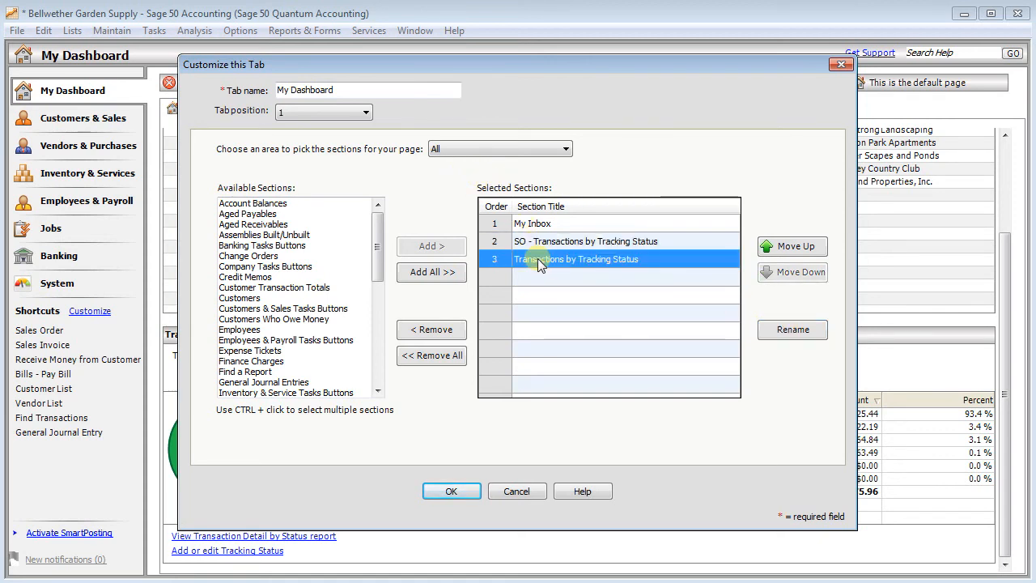
left_click(776, 332)
key("Home")
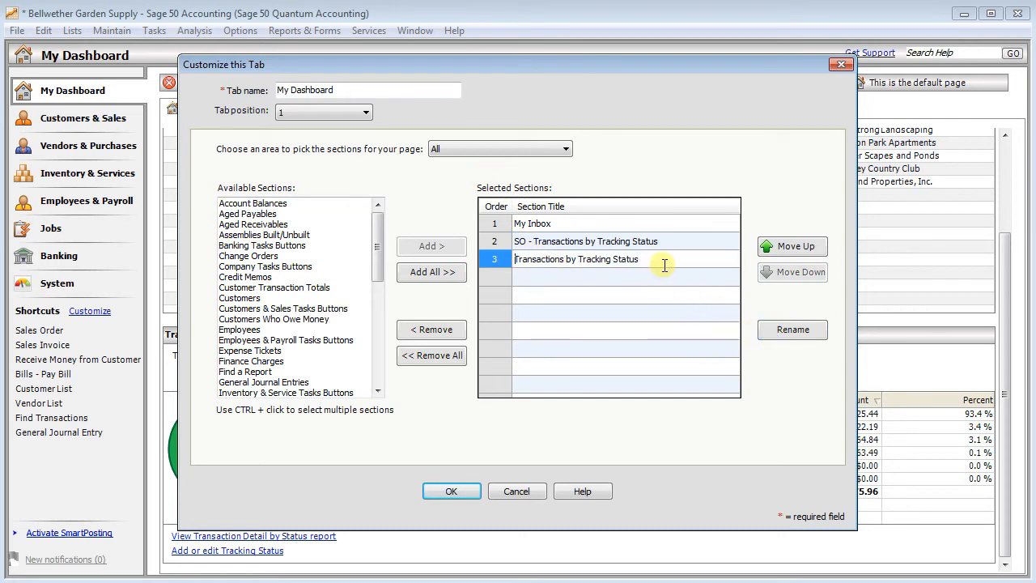
type("PO -")
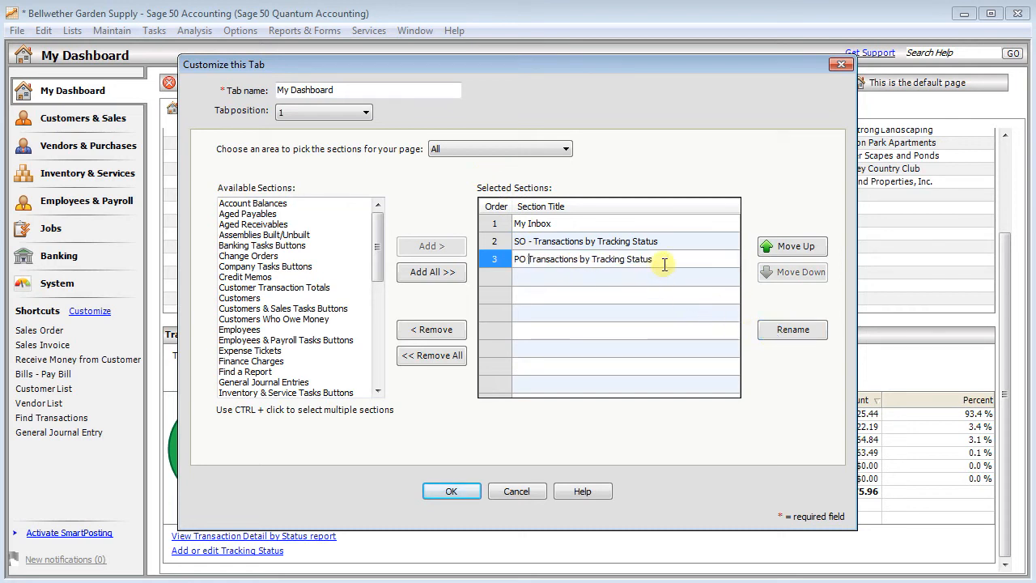
left_click(444, 491)
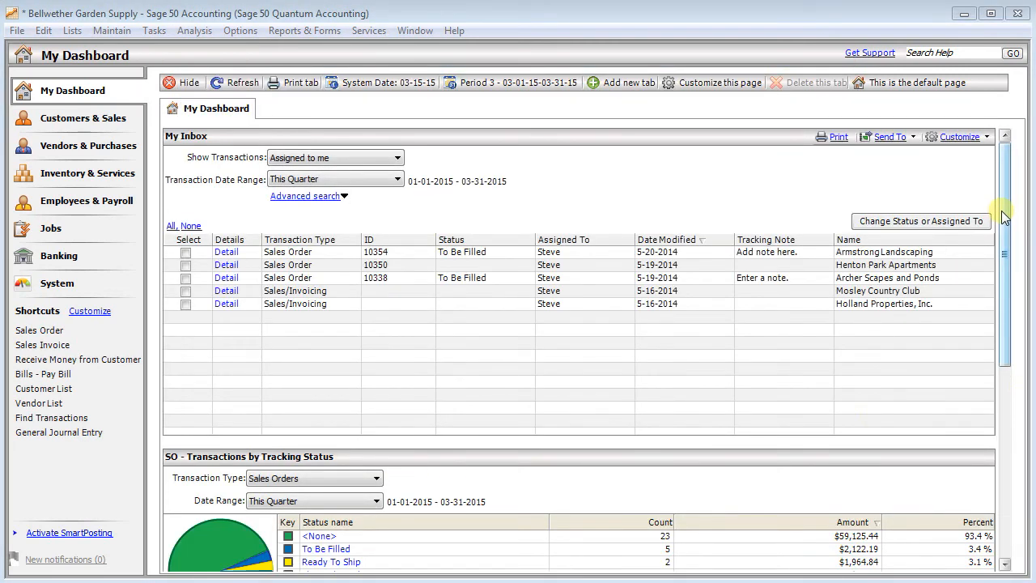
- Set the transaction type in the PO - Transactions by Tracking Status section to Purchase Orders and view its results
left_click_drag(1004, 217, 1022, 364)
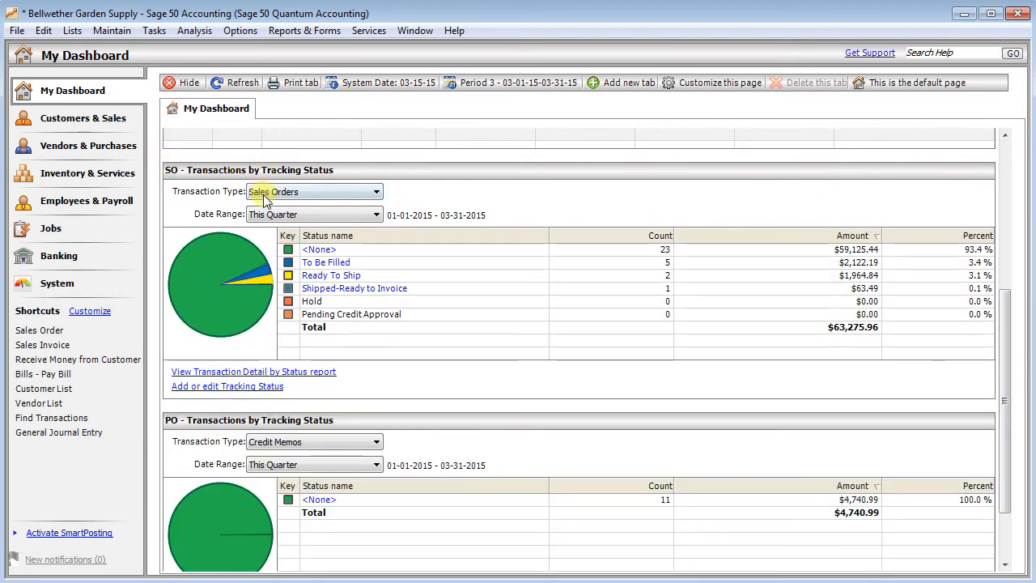
left_click(332, 450)
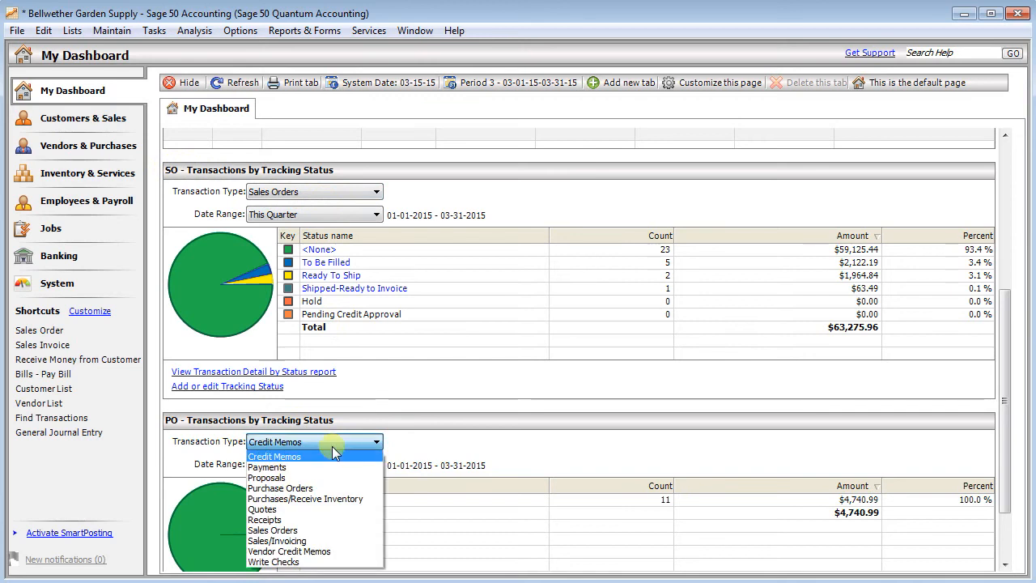
left_click(307, 488)
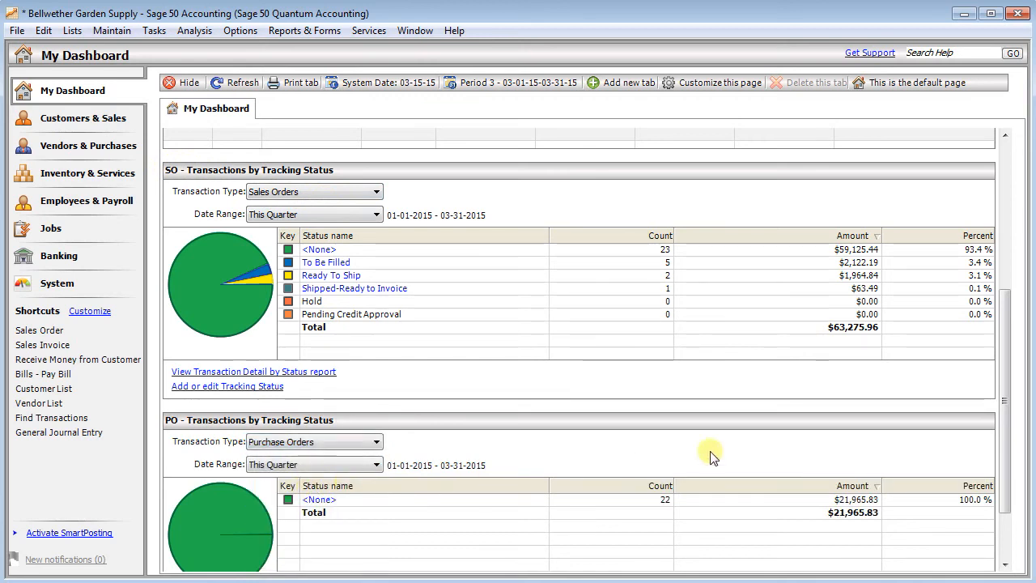
left_click_drag(1004, 356, 1004, 448)
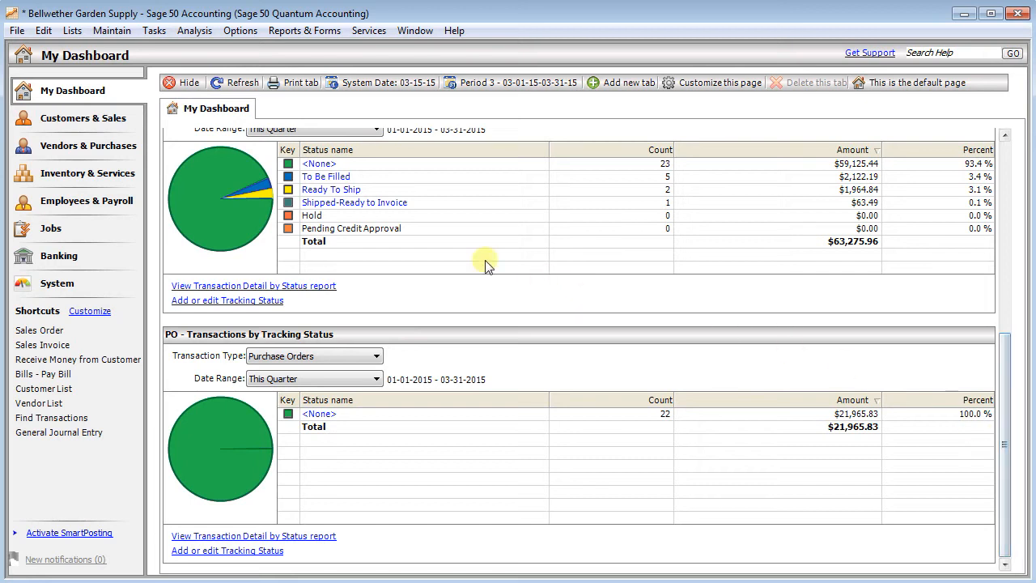
- Add the Sales Orders section to the selected sections of the Customer Management page
left_click(47, 120)
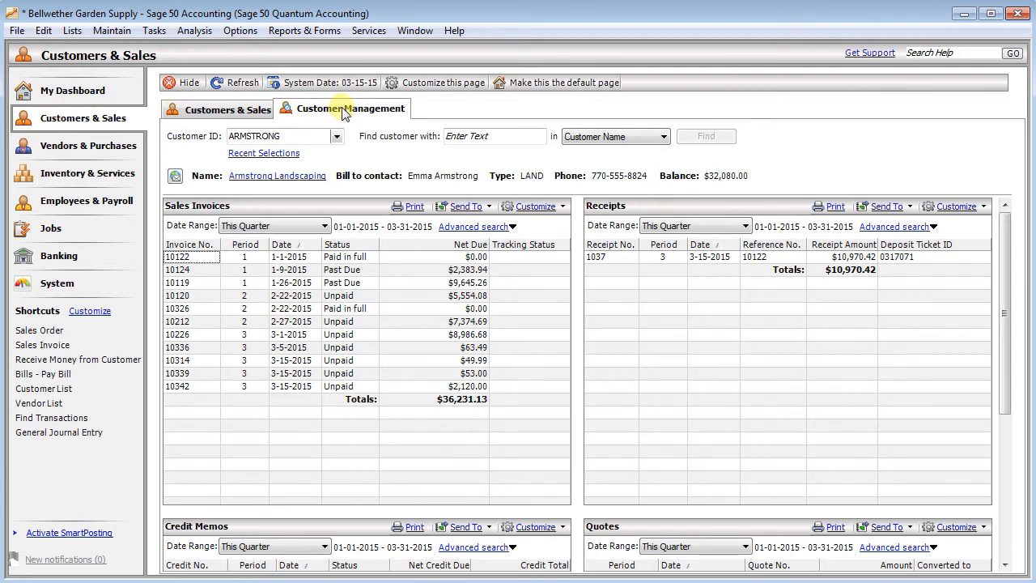
left_click(123, 146)
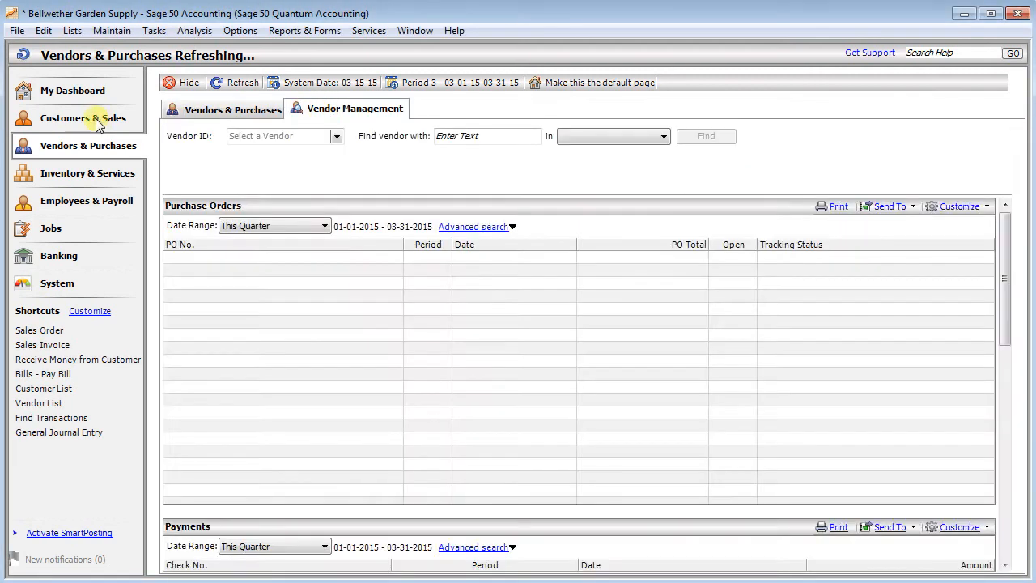
left_click(97, 119)
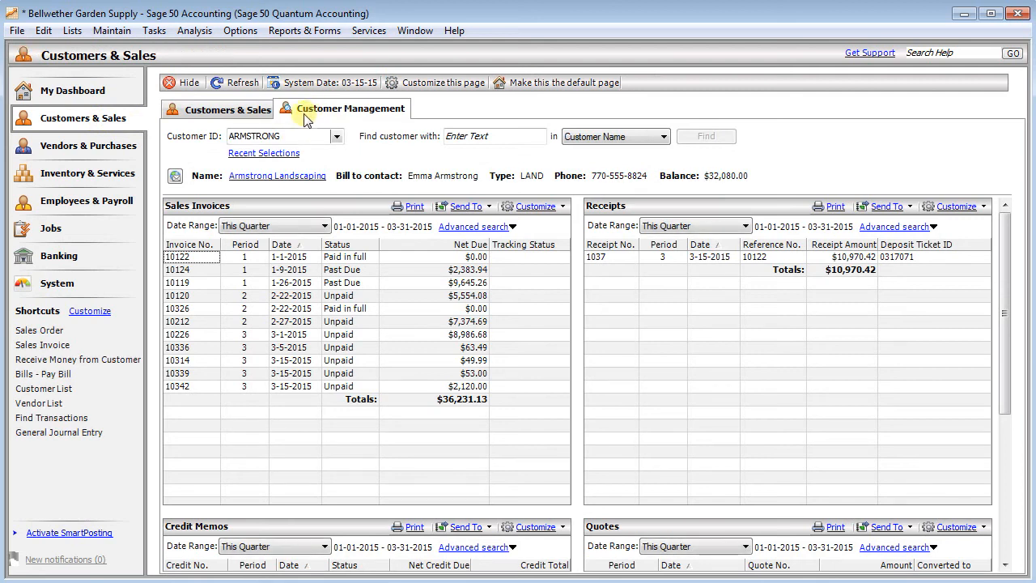
left_click(451, 84)
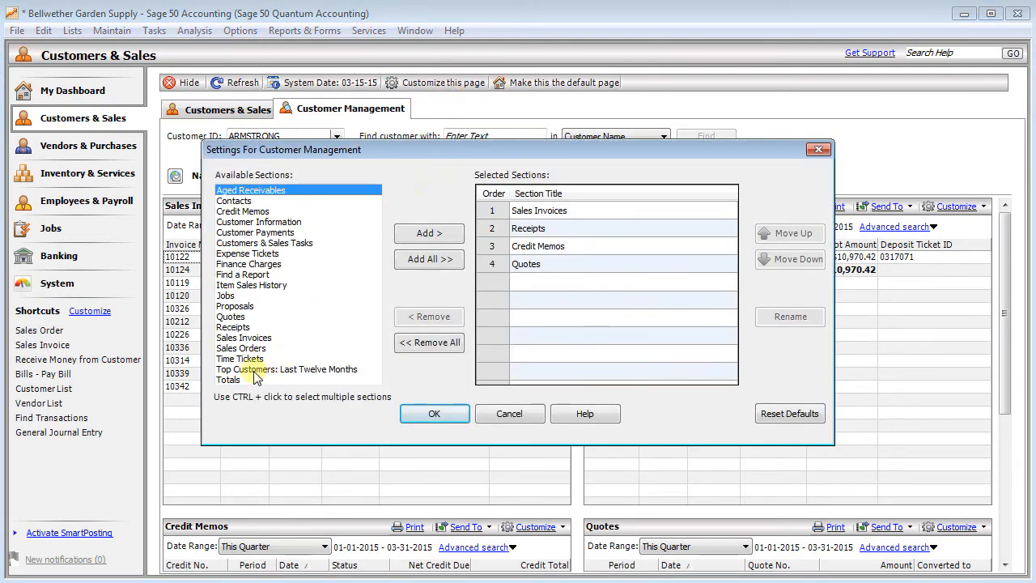
left_click(243, 348)
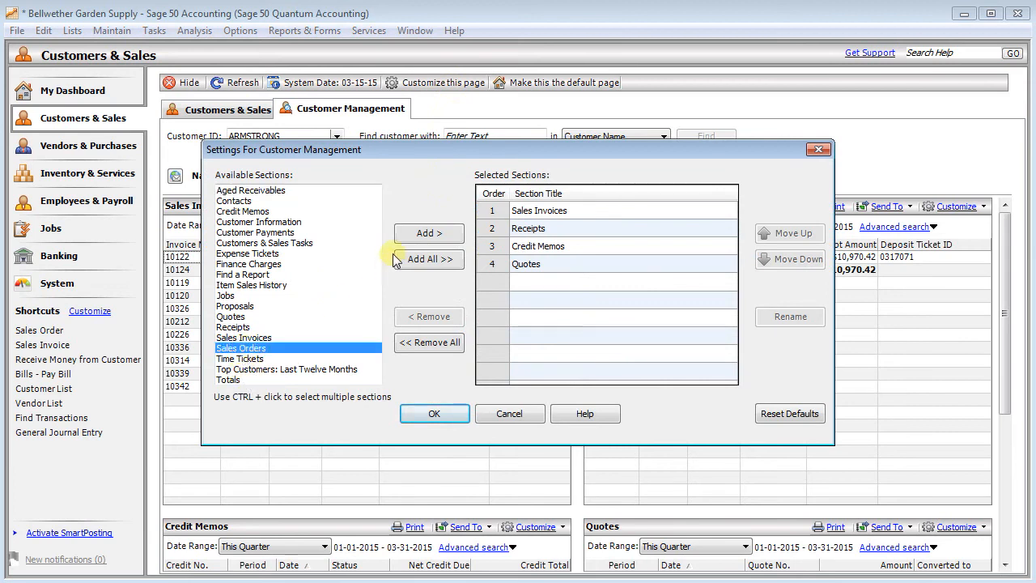
left_click(421, 233)
left_click(531, 281)
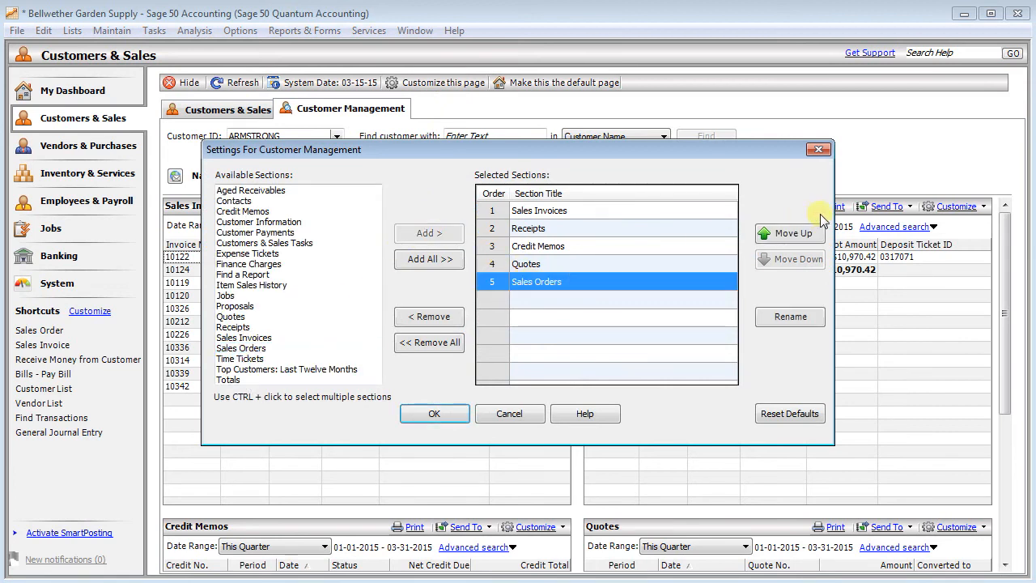
- Move the Sales Orders section to first place in the order and apply the Customer Management settings
left_click(790, 233)
left_click(790, 233)
left_click(790, 233)
left_click(790, 233)
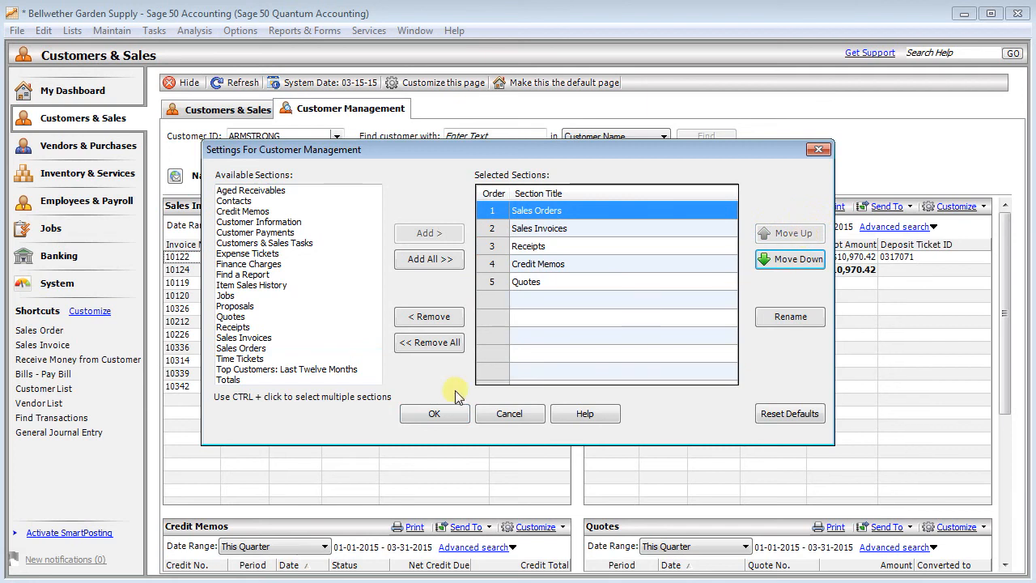
left_click(437, 413)
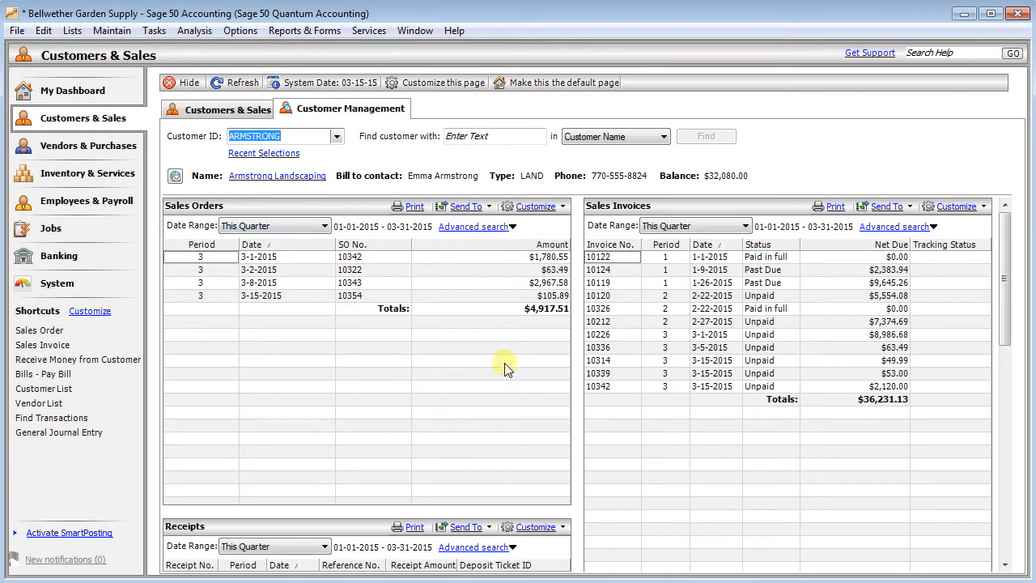
- Add the Tracking Status column to the Customer Management Sales Orders section and narrow its Period and Amount columns
left_click(536, 209)
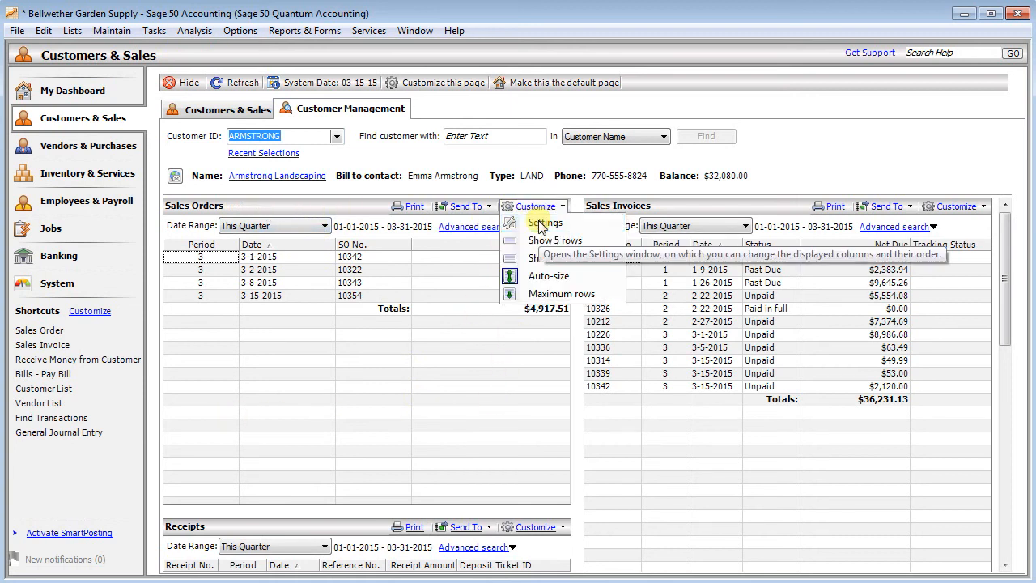
left_click(540, 224)
left_click_drag(465, 236, 468, 258)
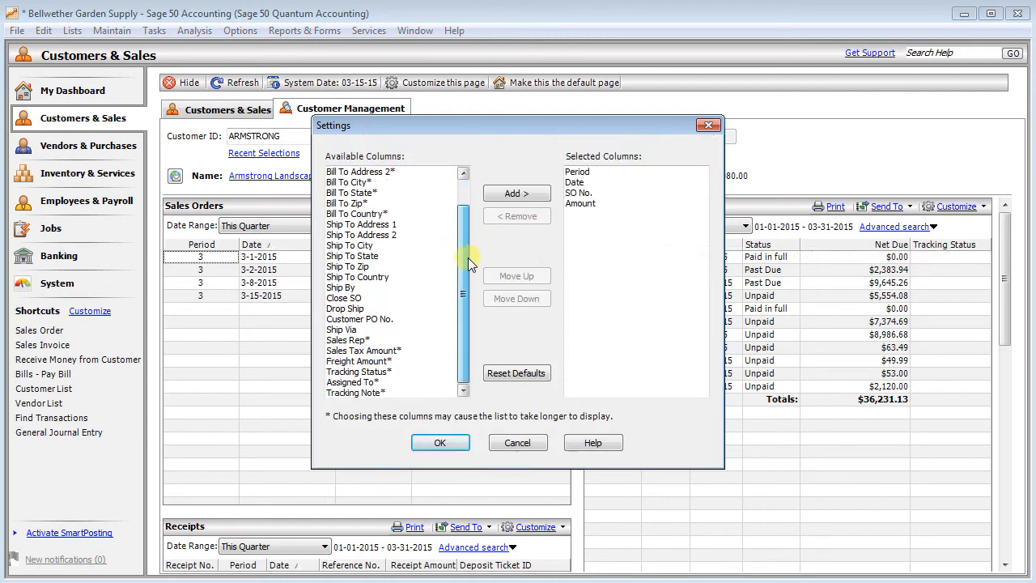
left_click(343, 374)
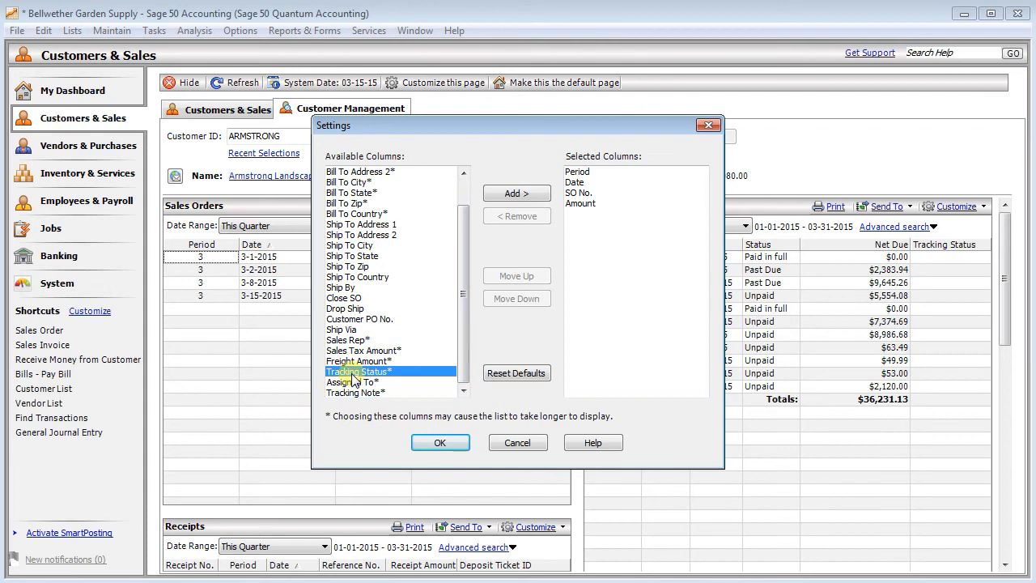
left_click(517, 195)
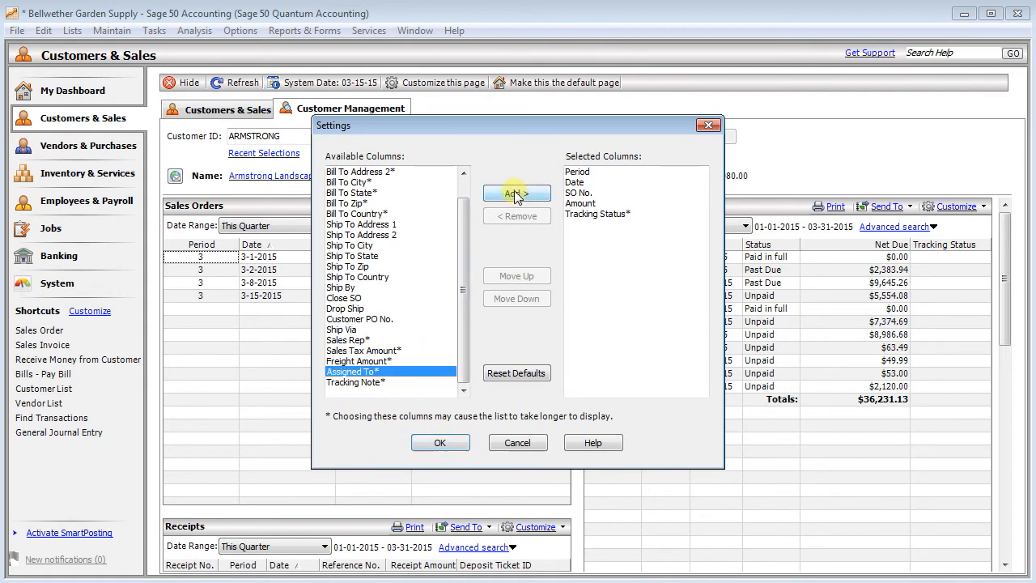
left_click(437, 442)
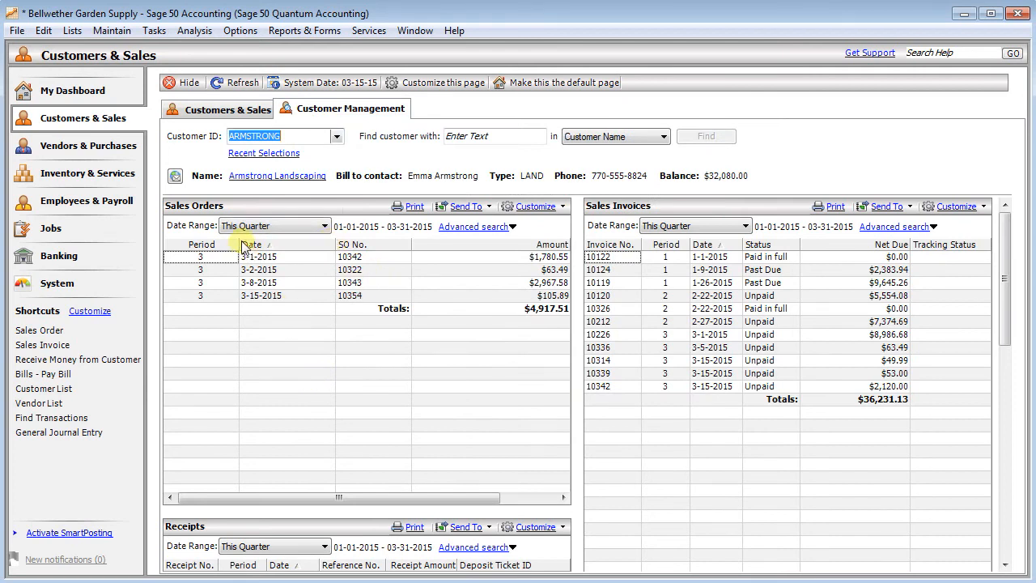
left_click_drag(238, 245, 209, 245)
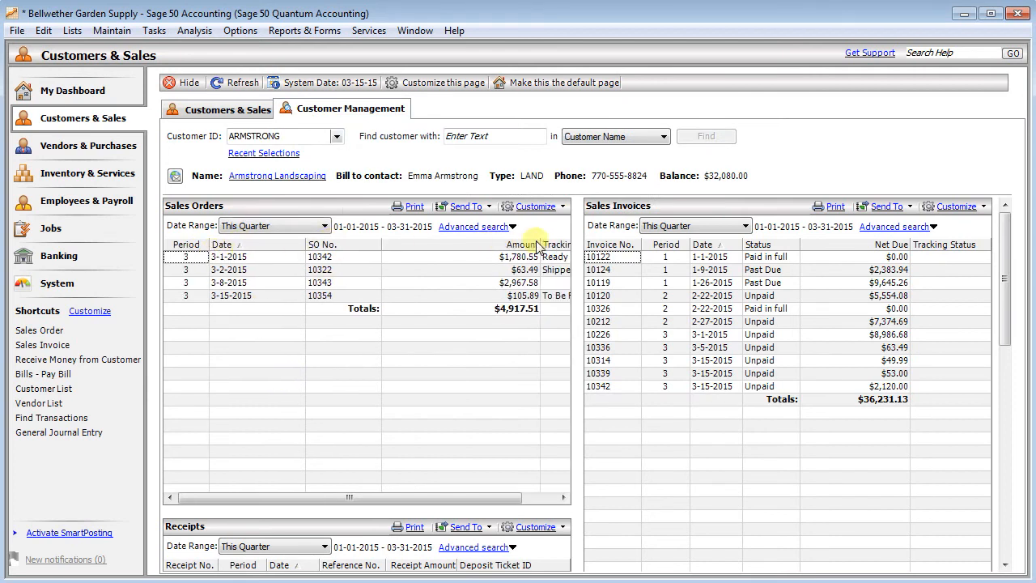
left_click_drag(538, 245, 473, 246)
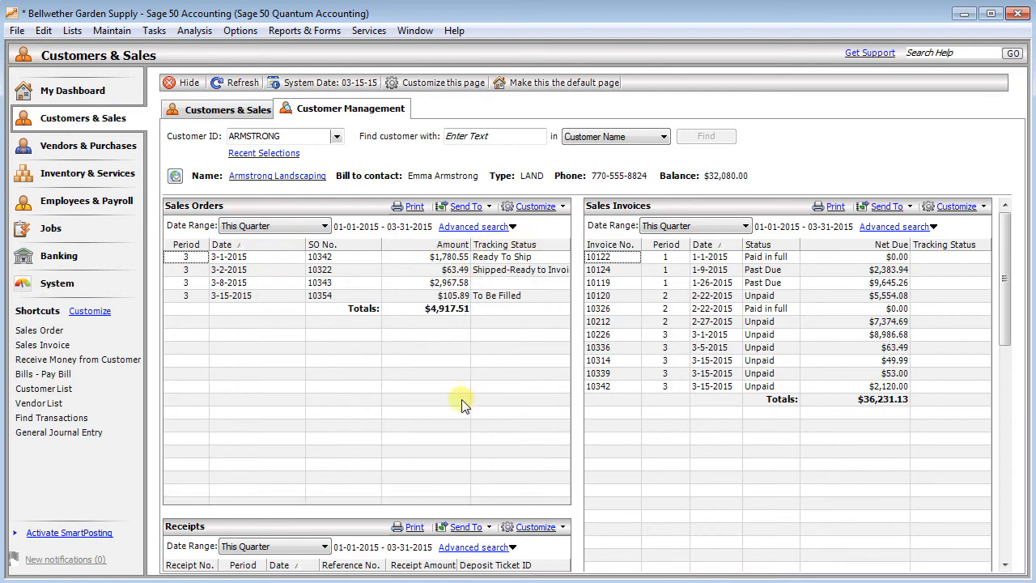
- Review the tracking statuses of the listed sales orders, then open and close the To Be Filled order dated 3-15-2015
left_click(491, 256)
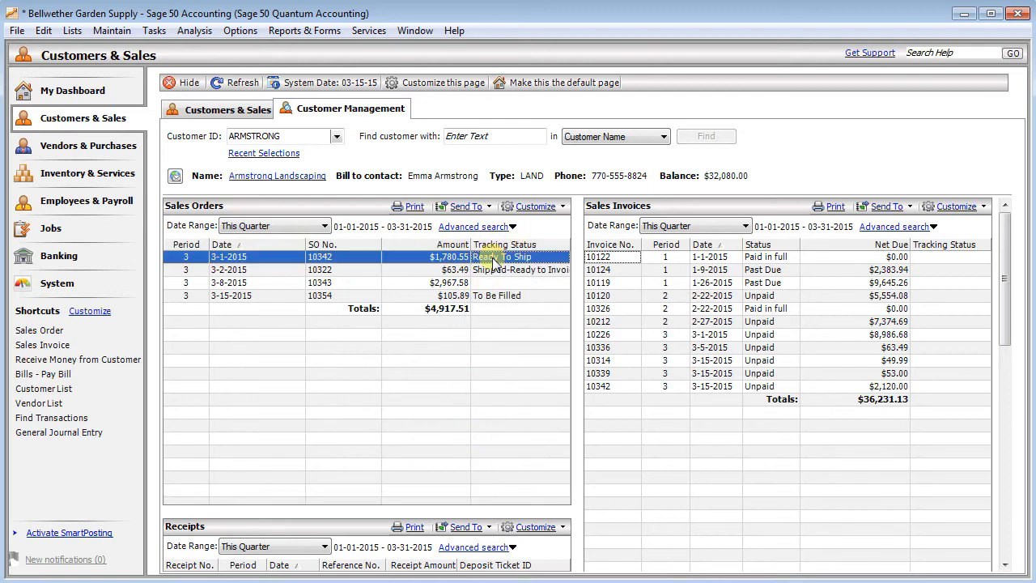
left_click(495, 270)
left_click(495, 283)
left_click(494, 297)
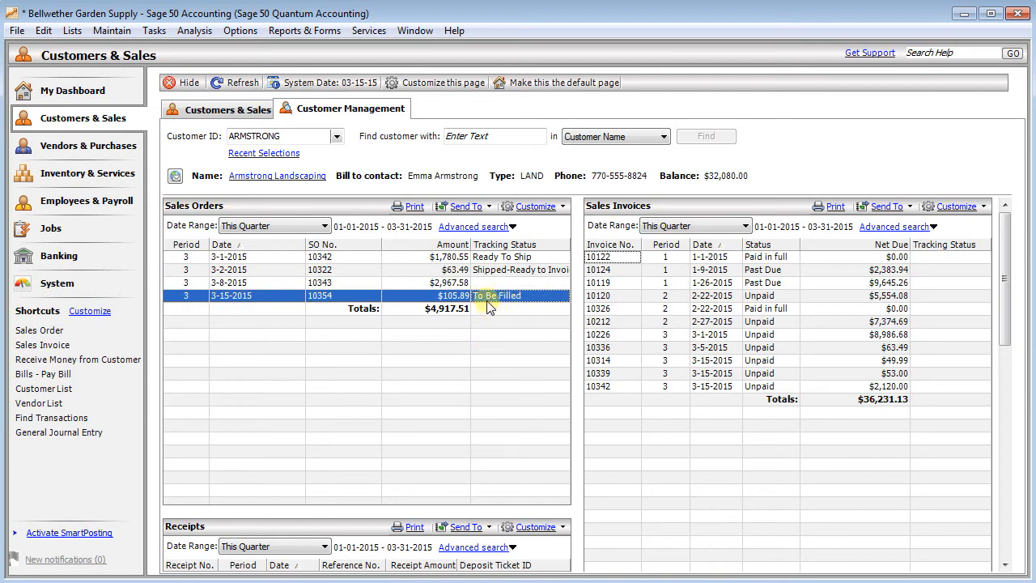
double_click(494, 296)
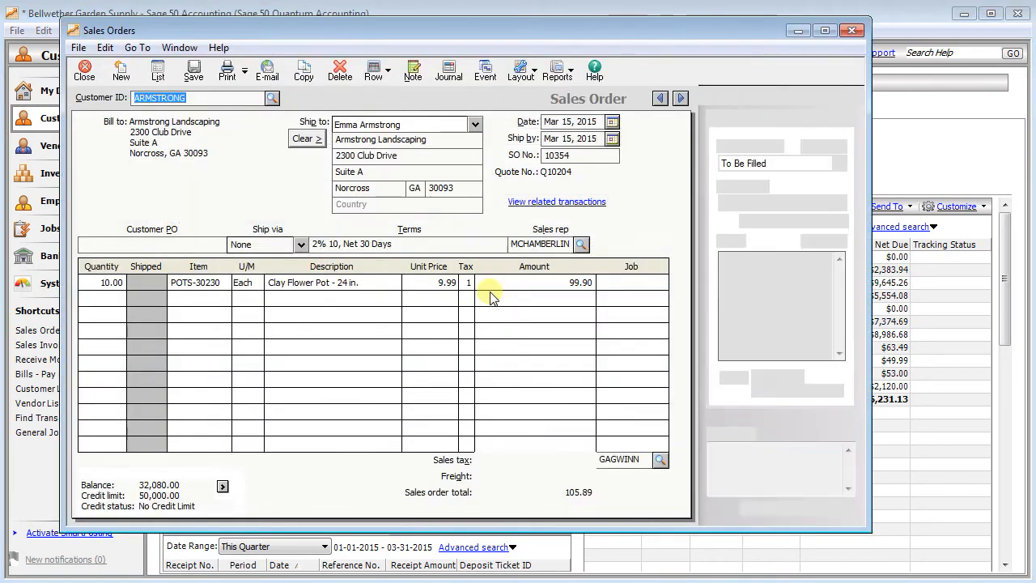
left_click(86, 72)
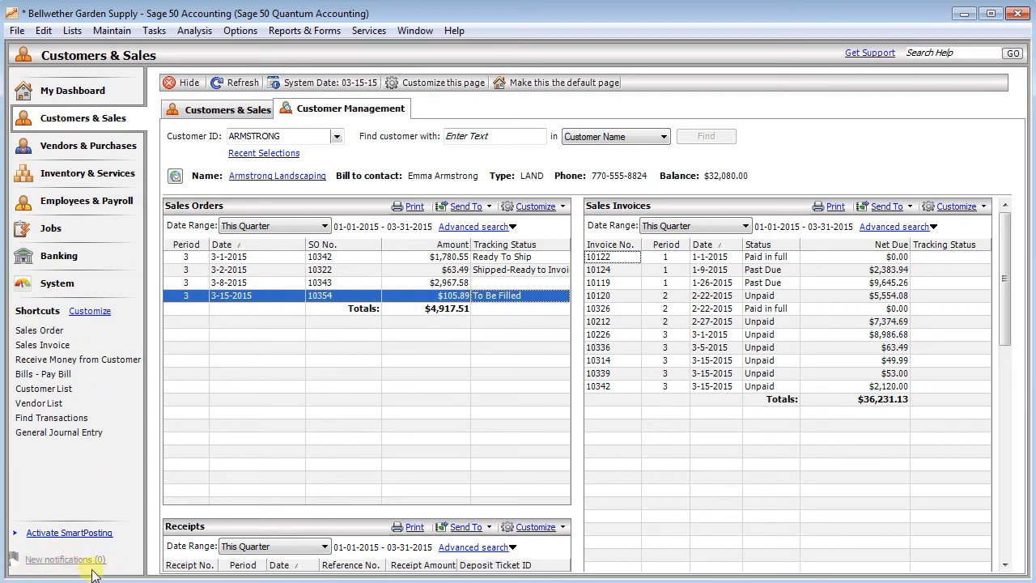
- Start a new workflow notification rule with Sales Order as its transaction type
left_click(108, 34)
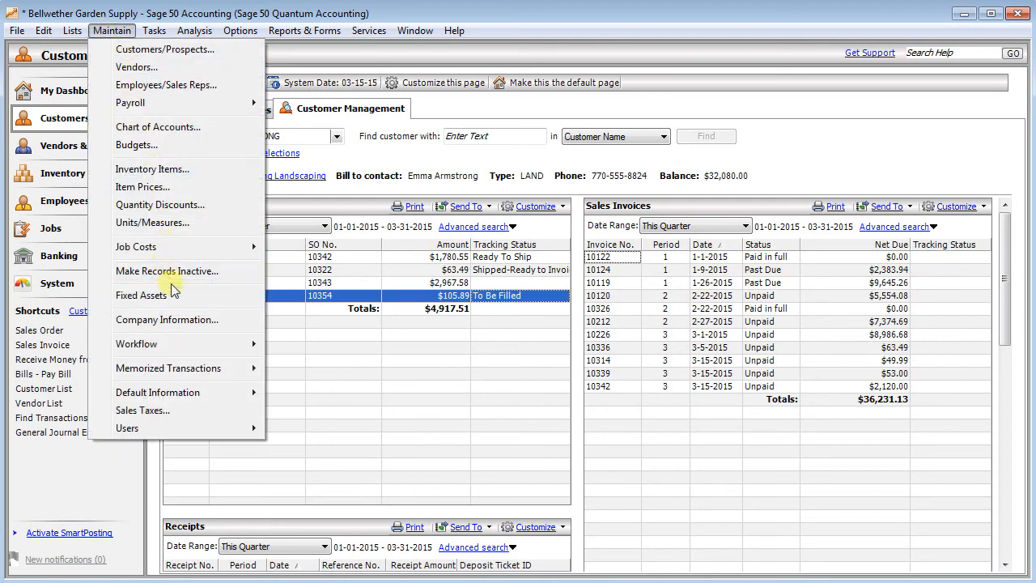
mouse_move(213, 348)
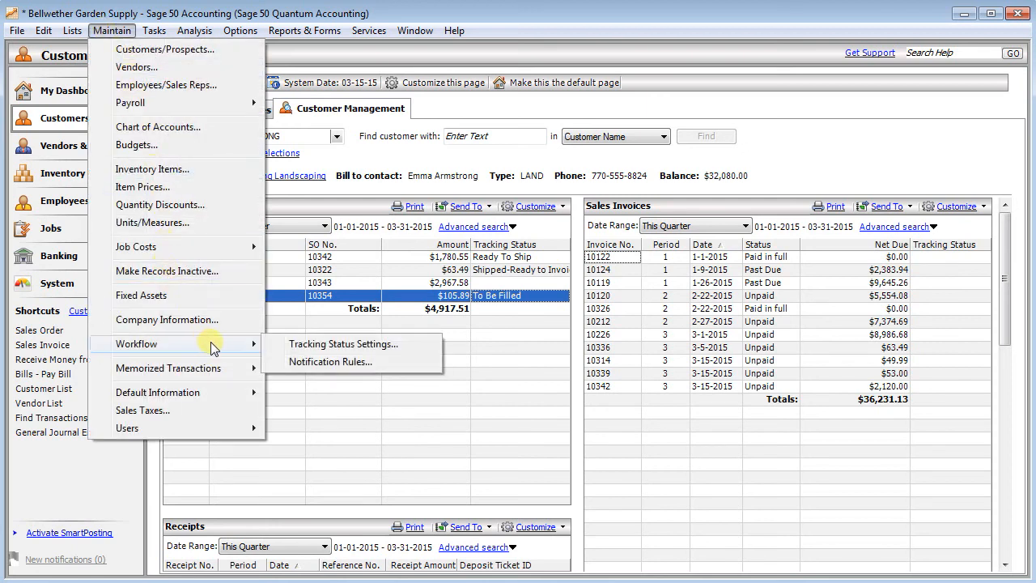
left_click(316, 361)
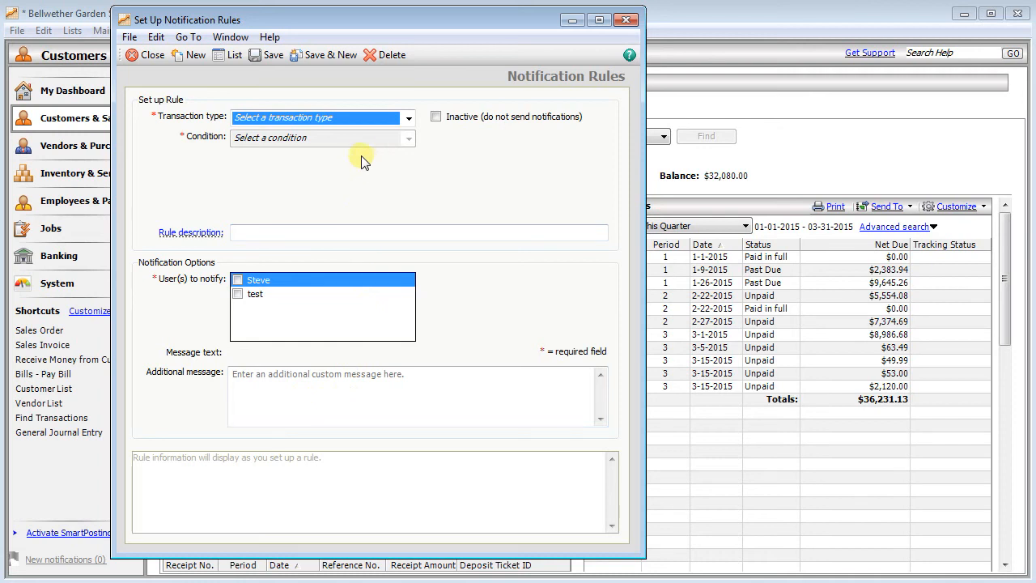
left_click(409, 119)
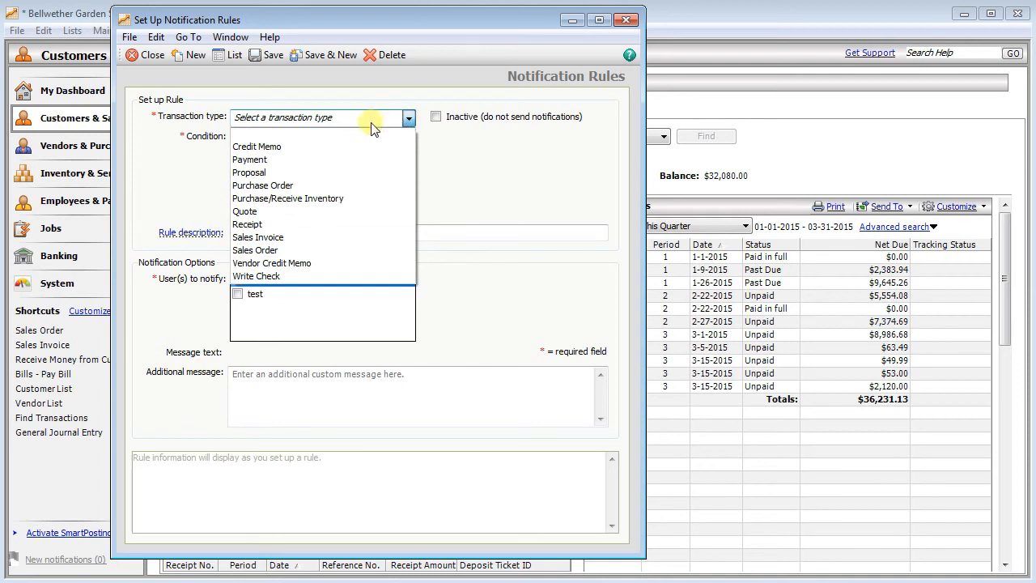
left_click(264, 250)
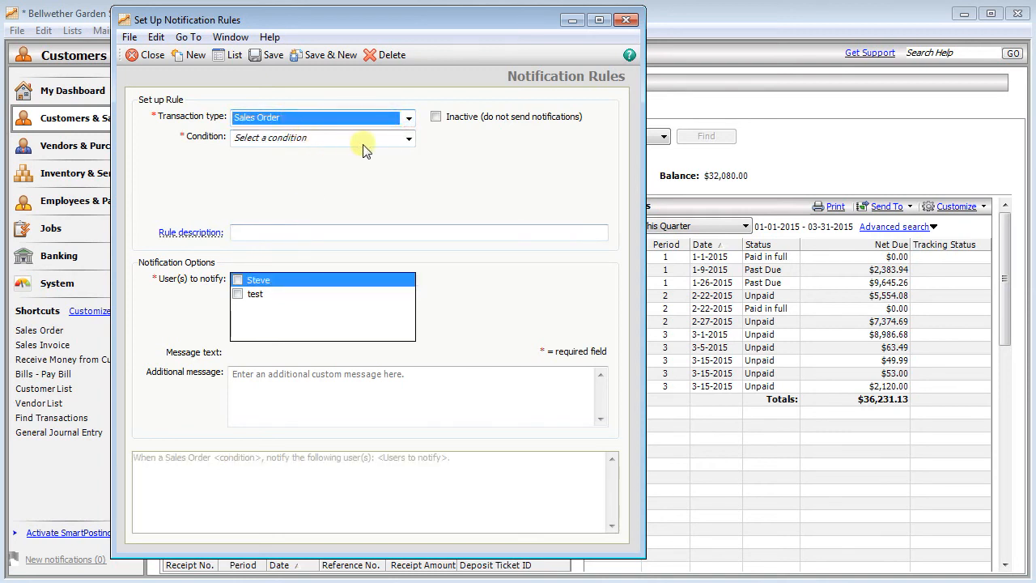
- Set the notification rule's condition to "Tracking Status is changed to" with the status Hold
left_click(409, 138)
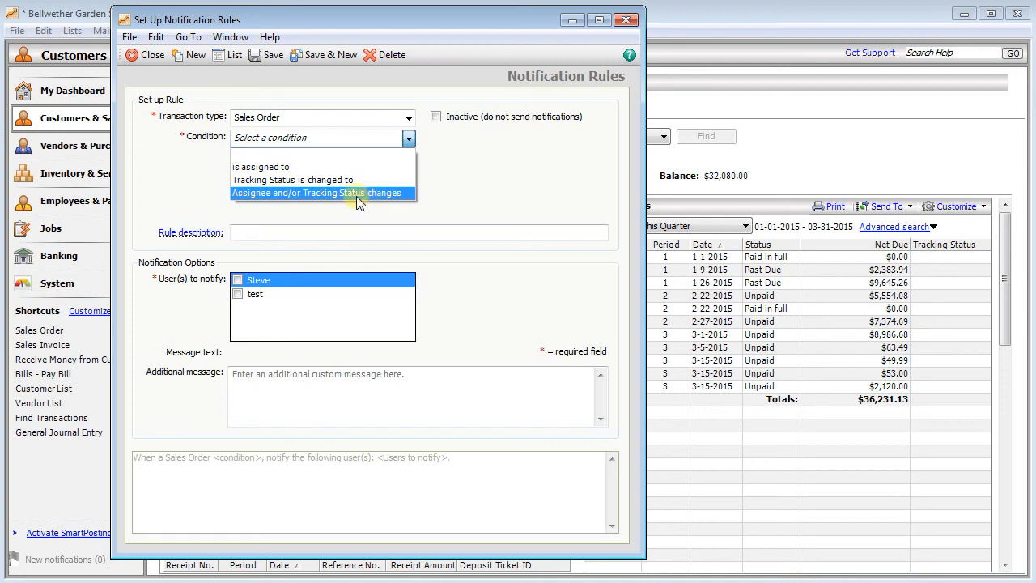
left_click(305, 181)
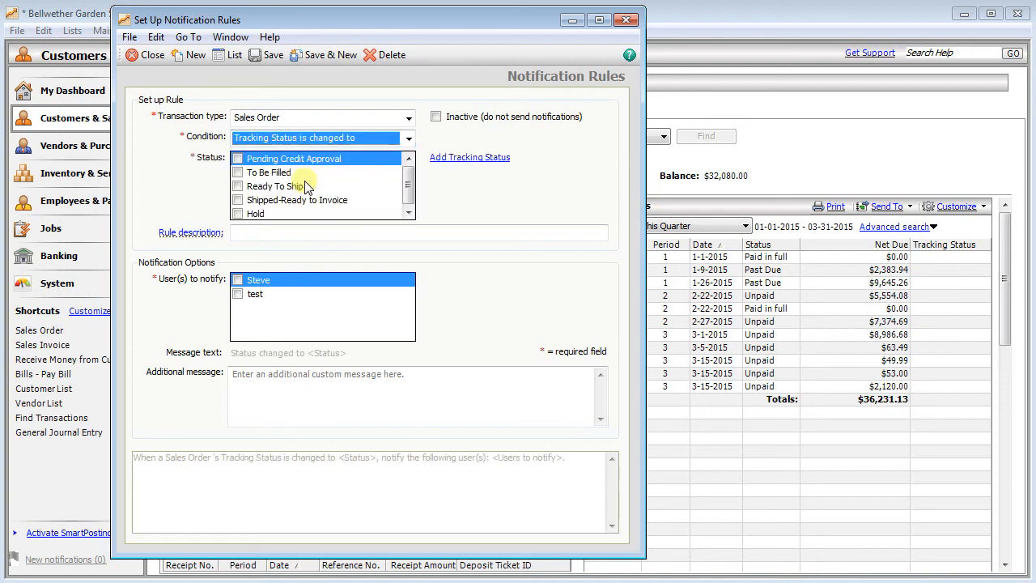
left_click(238, 213)
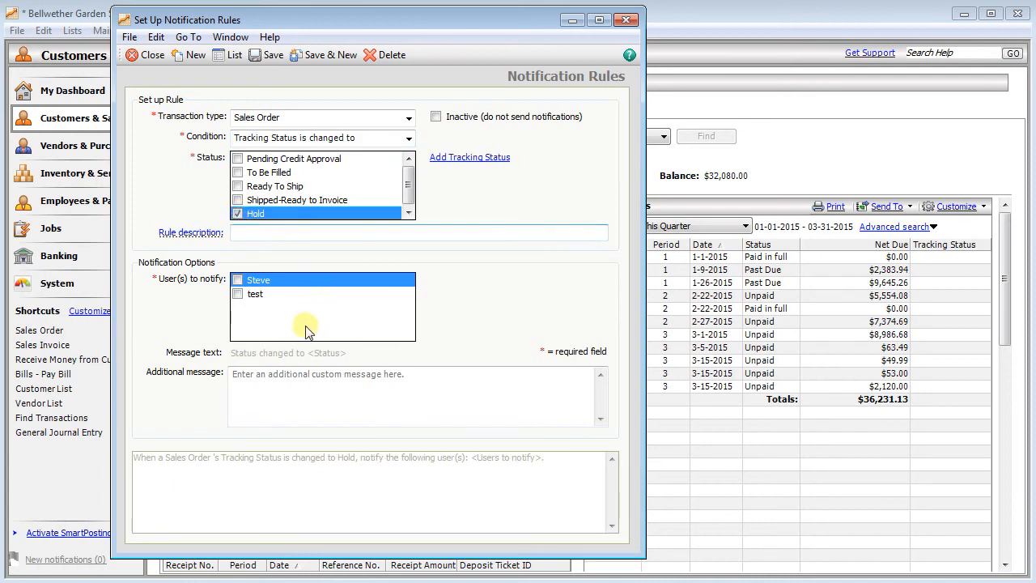
- Set the rule to notify the first listed user with the additional message "Additiional notificaiton message here.", then save and close the rule
left_click(238, 279)
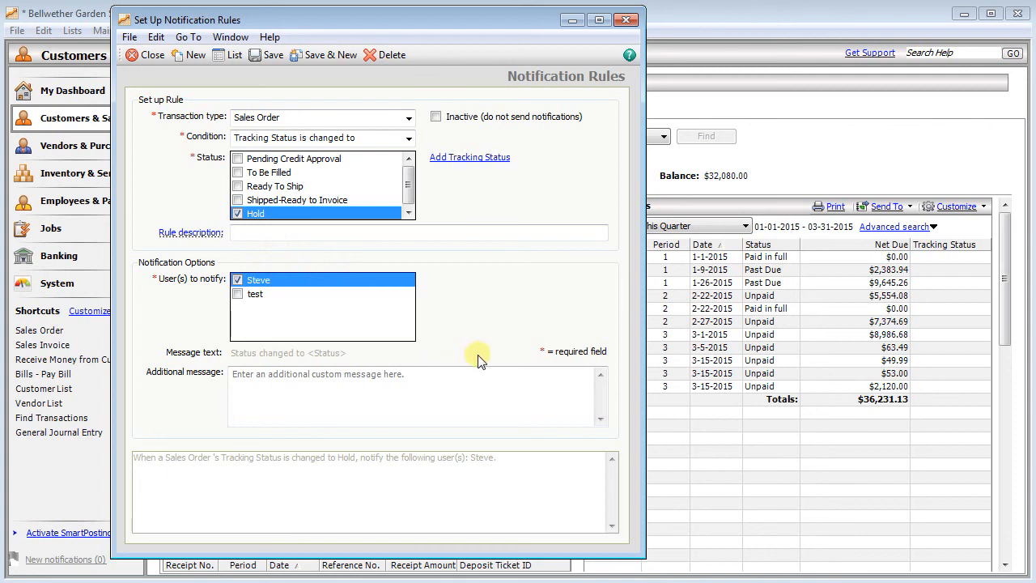
left_click(358, 405)
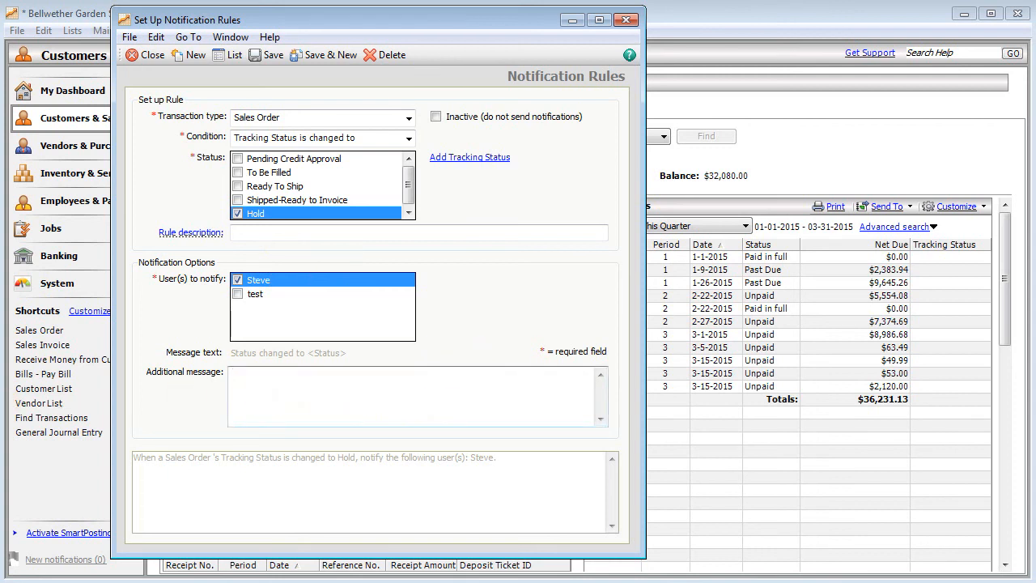
type("Addi")
type("tii")
type("oanl")
key("BackSpace")
key("BackSpace")
type("nal notificaiton me")
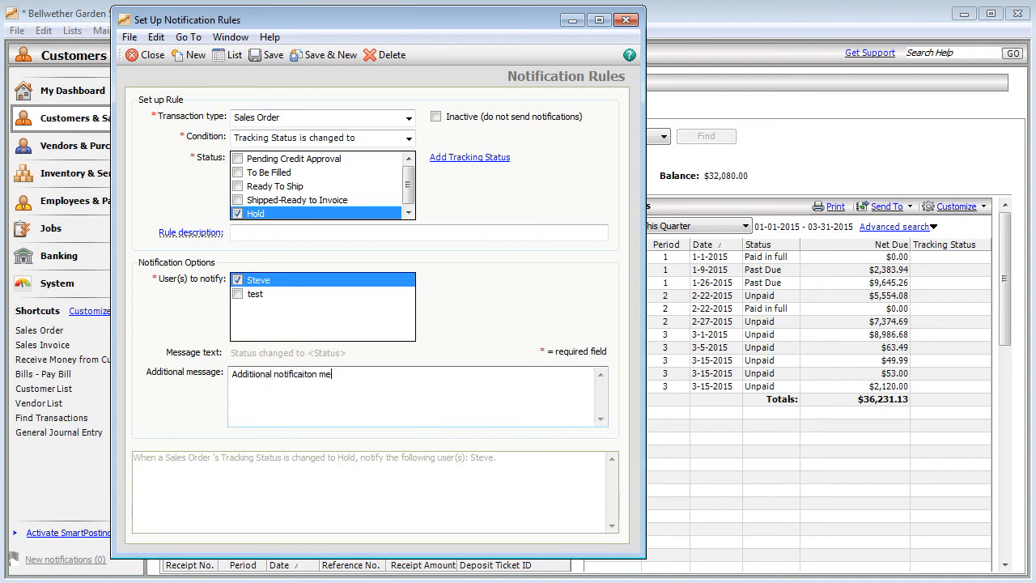
type("ssage here.")
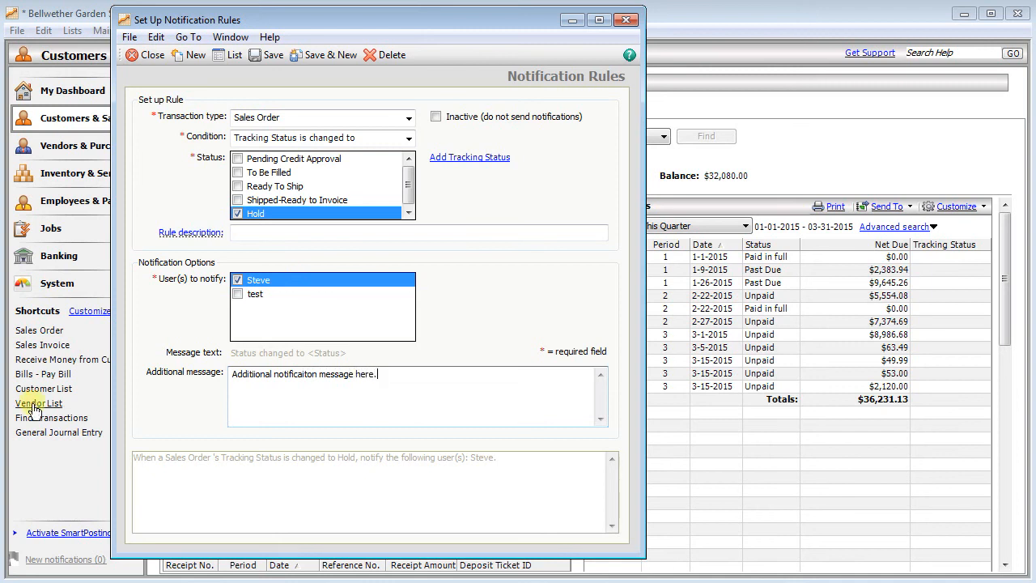
left_click(267, 55)
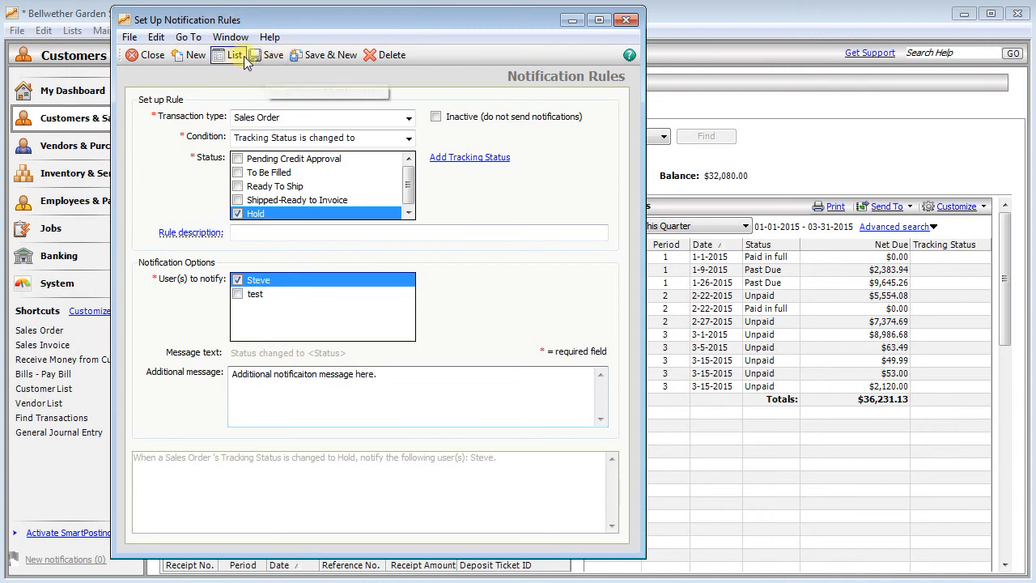
left_click(146, 55)
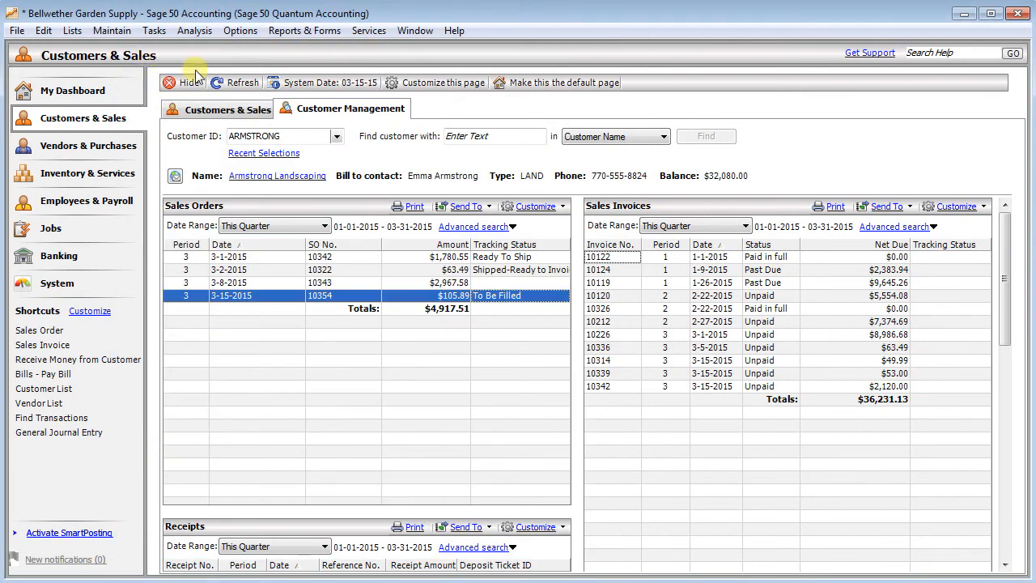
- Change the tracking status of the sales order dated 3-15-2015 to Hold, save it, and refresh the Customer Management lists
double_click(356, 296)
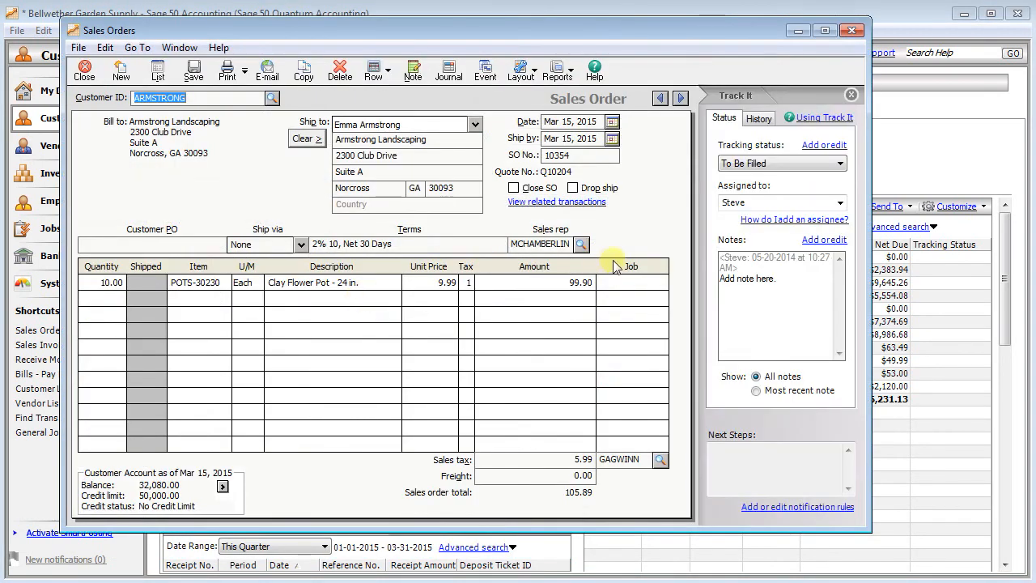
left_click(812, 166)
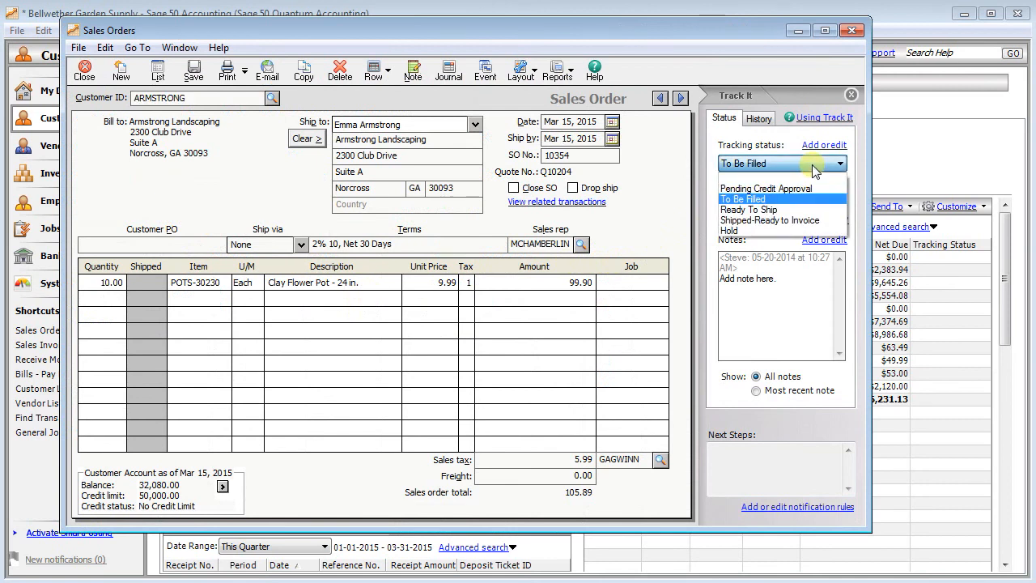
left_click(759, 230)
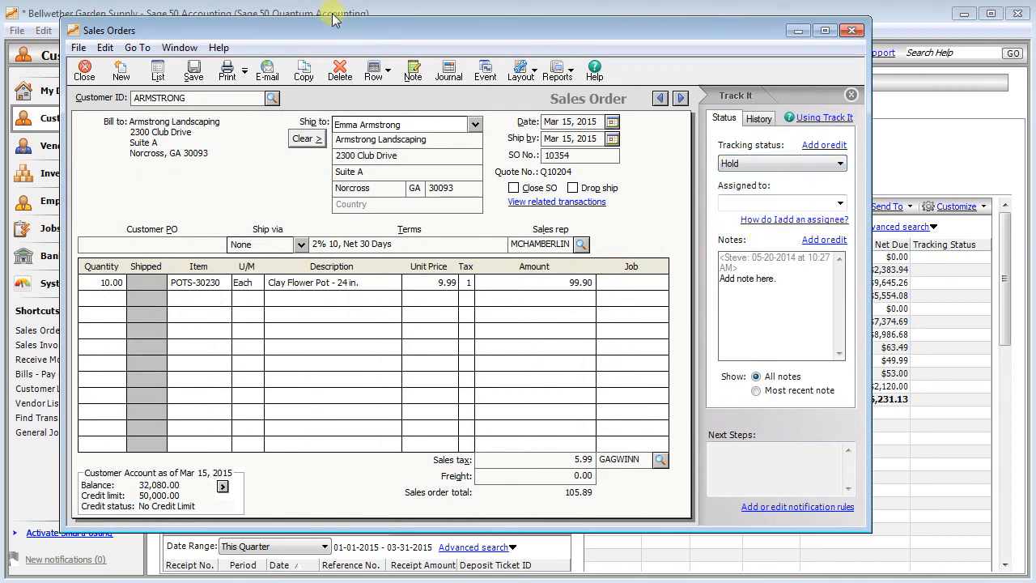
left_click(193, 71)
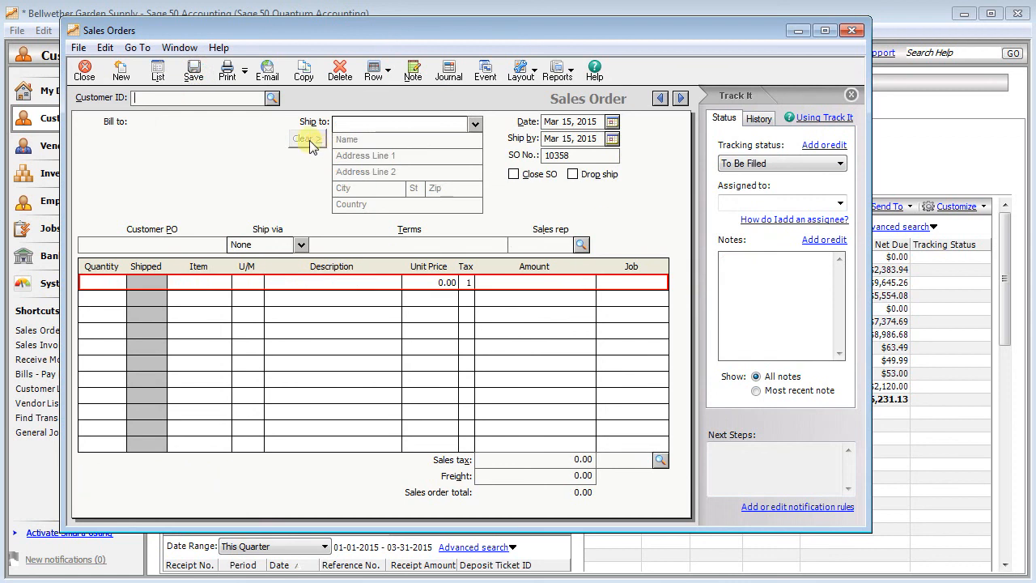
left_click(88, 74)
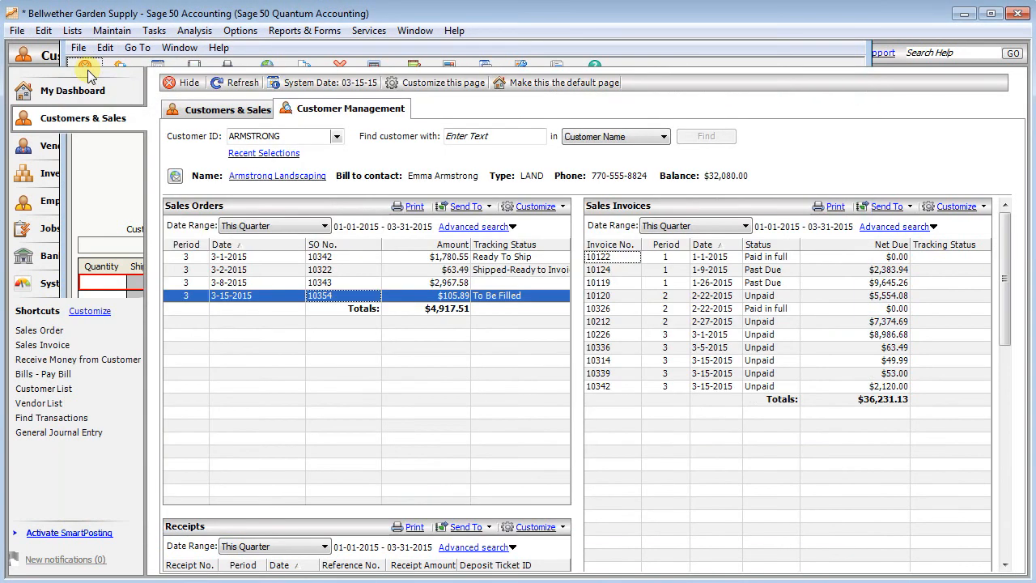
left_click(234, 81)
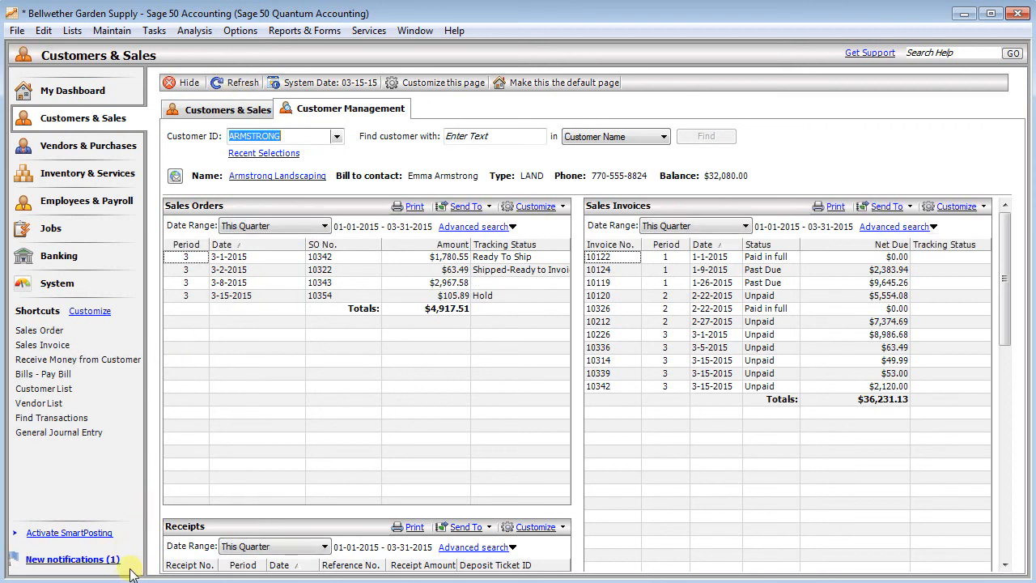
- View the new notifications and open the sales order linked to the "Status changed to Hold" notification, closing it after viewing
left_click(97, 561)
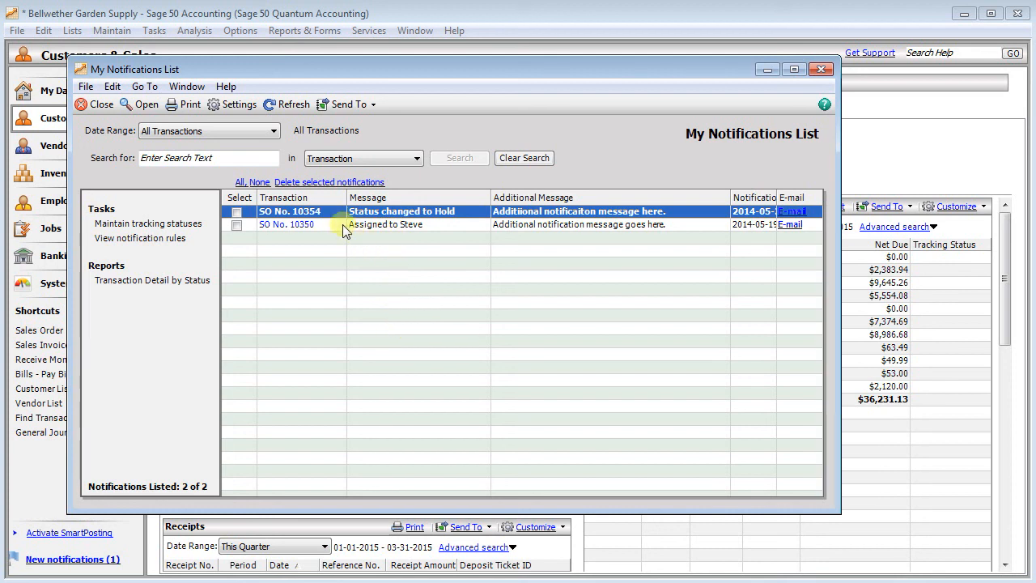
left_click(309, 215)
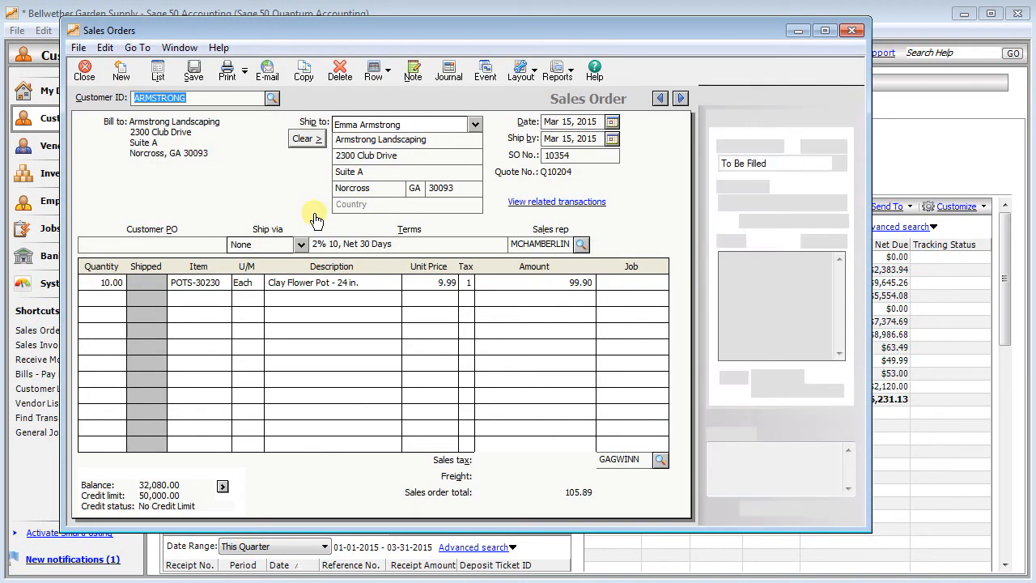
left_click(84, 71)
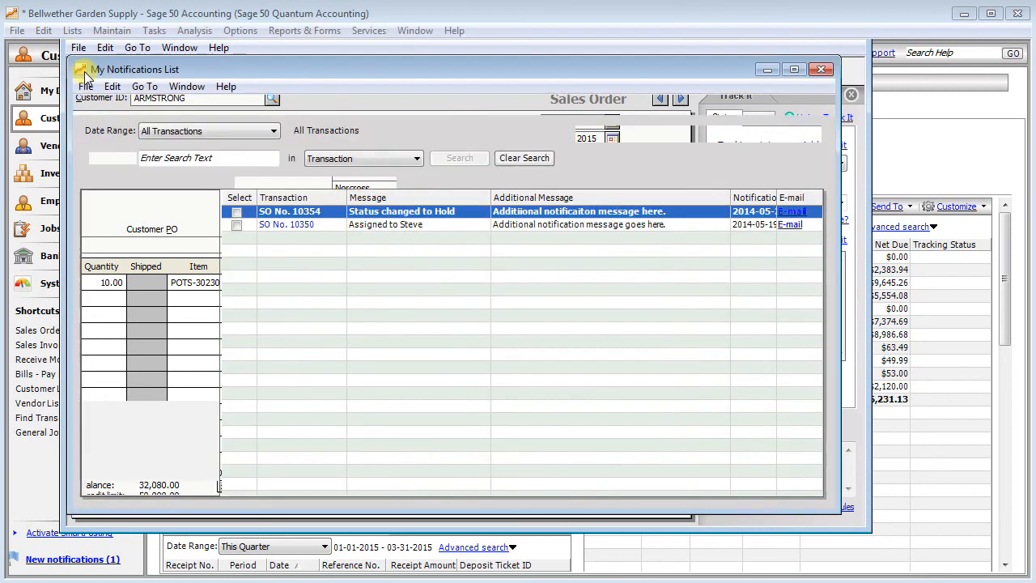
- Preview the e-mail generated from the "Status changed to Hold" notification, close it unsent, and close the notifications list
left_click(800, 215)
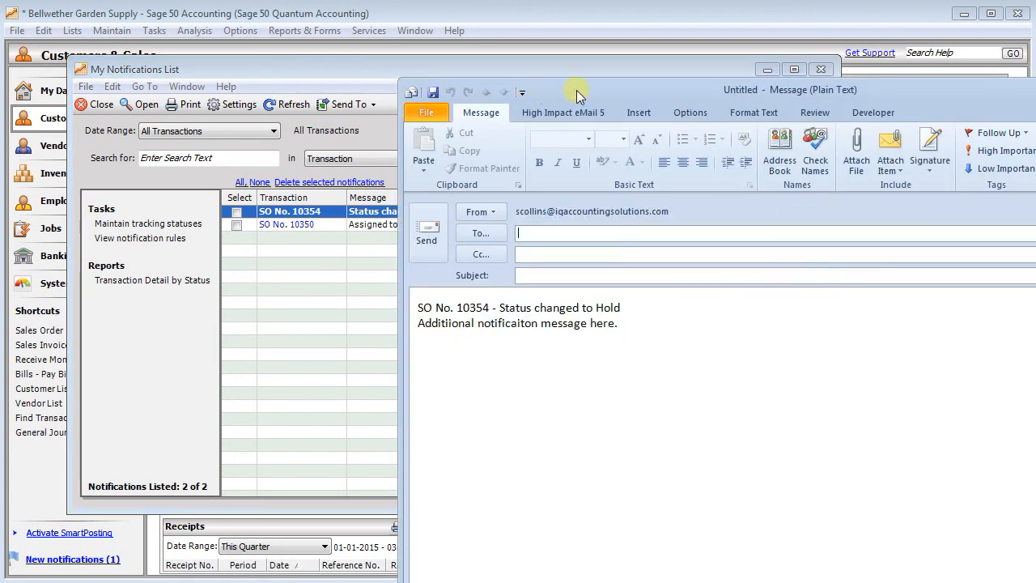
left_click_drag(579, 96, 291, 49)
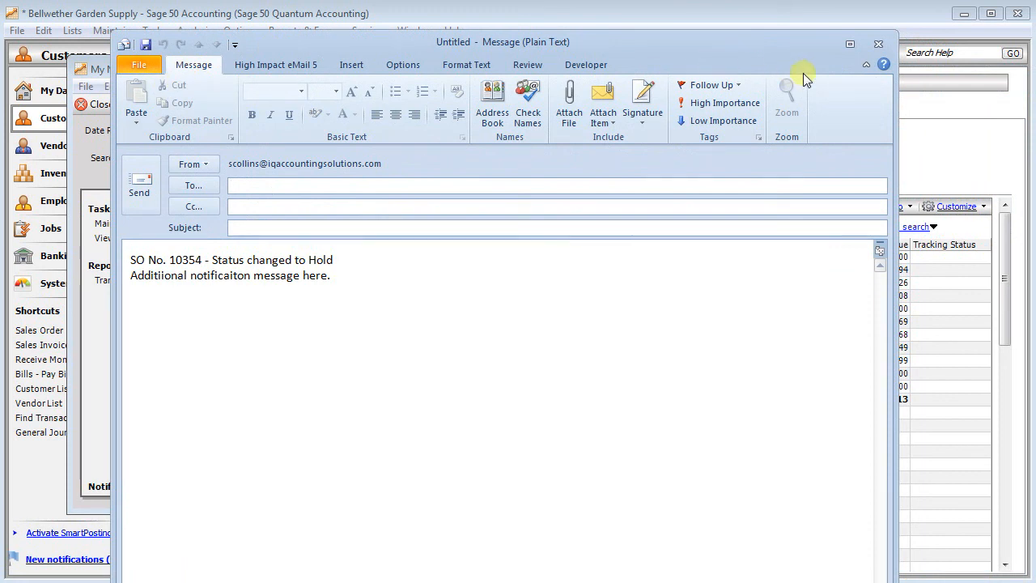
left_click(877, 44)
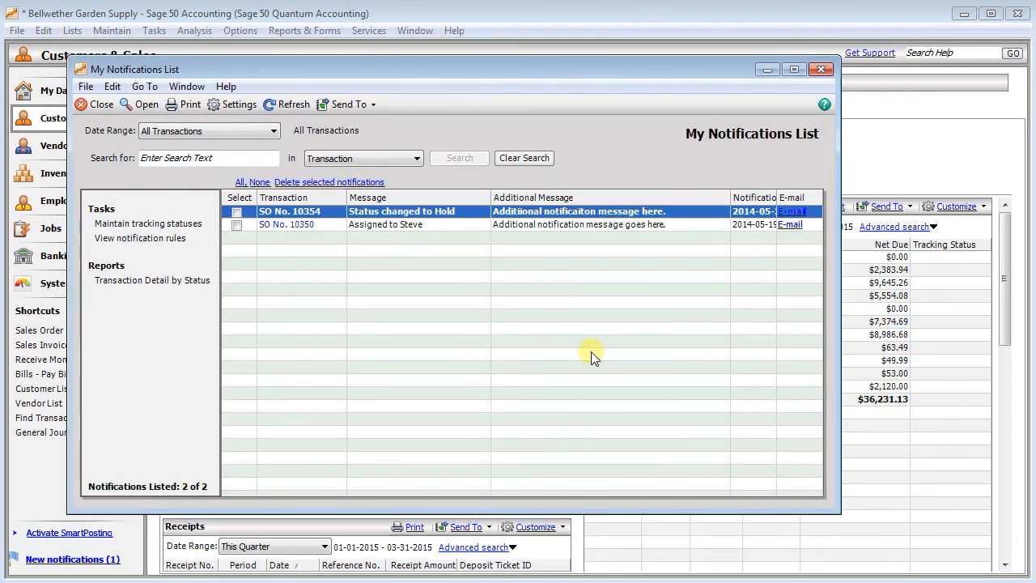
left_click(89, 109)
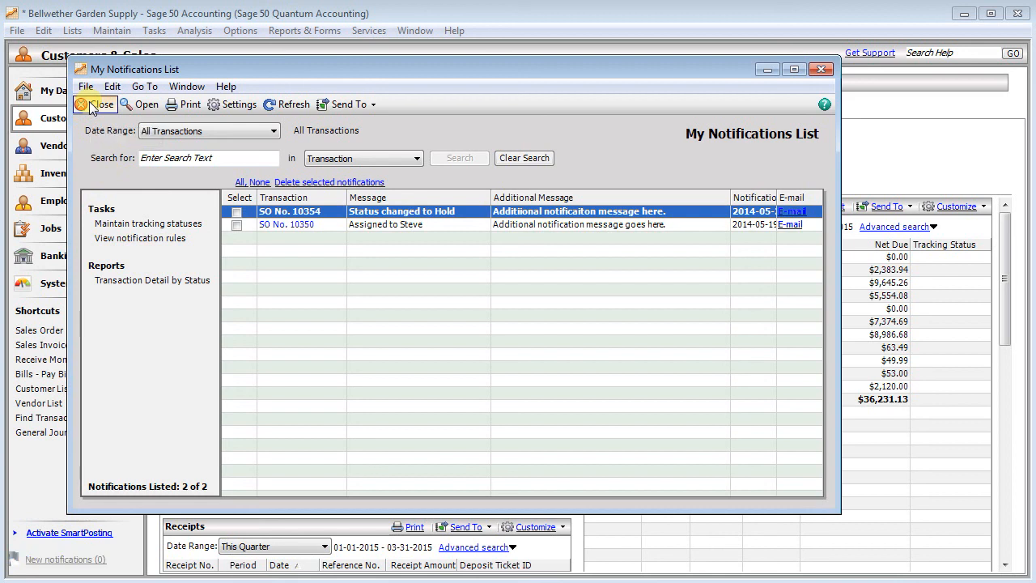
left_click(90, 108)
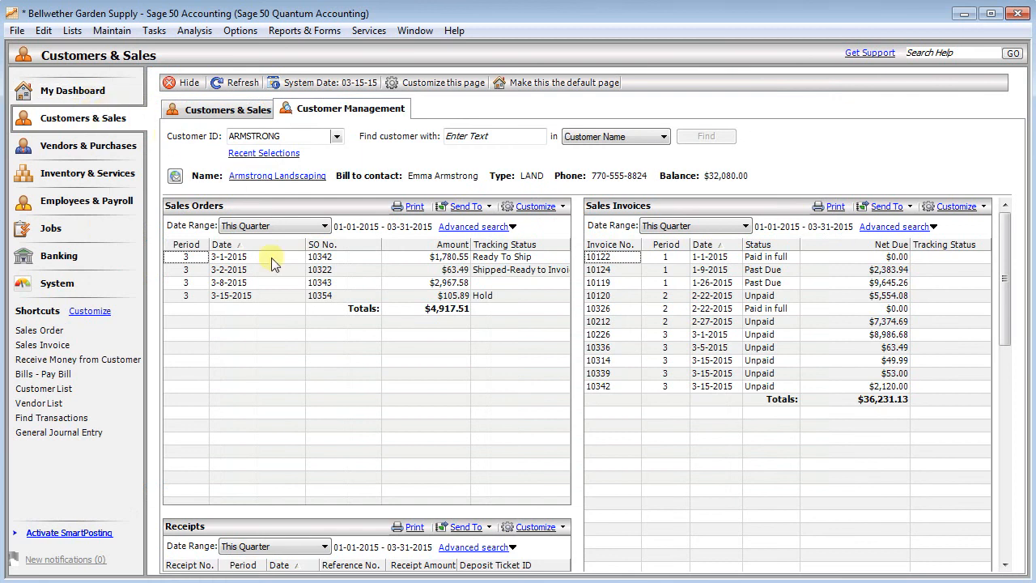